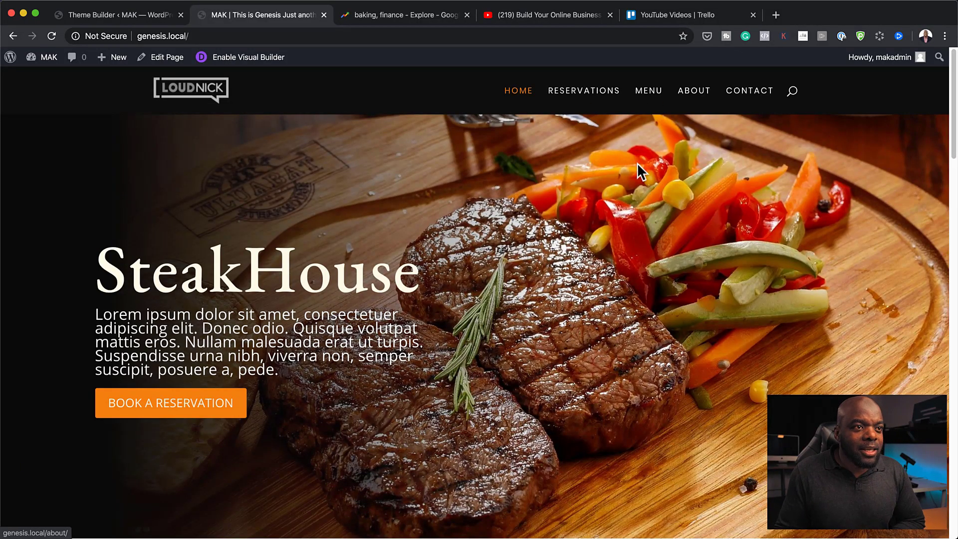
# Scroll through the steakhouse home page, then narrow the browser window to reveal the Local app.
pyautogui.scroll(-5, 645, 210)
pyautogui.scroll(-10, 646, 210)
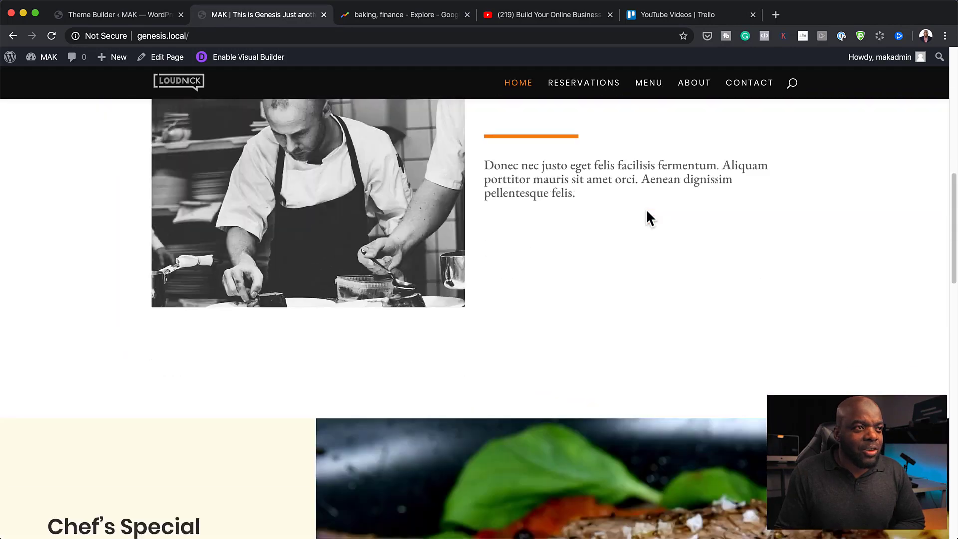
pyautogui.scroll(-3, 646, 208)
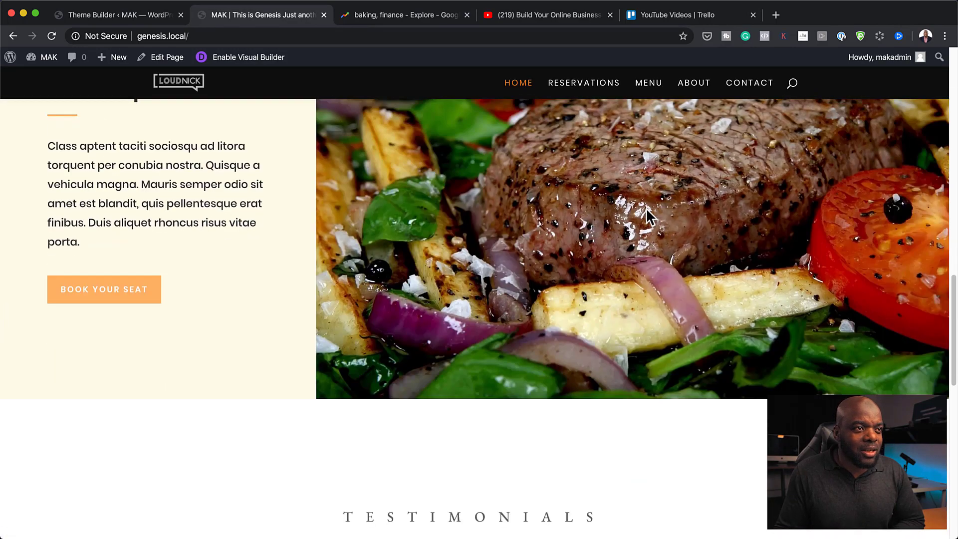
pyautogui.scroll(-1, 648, 214)
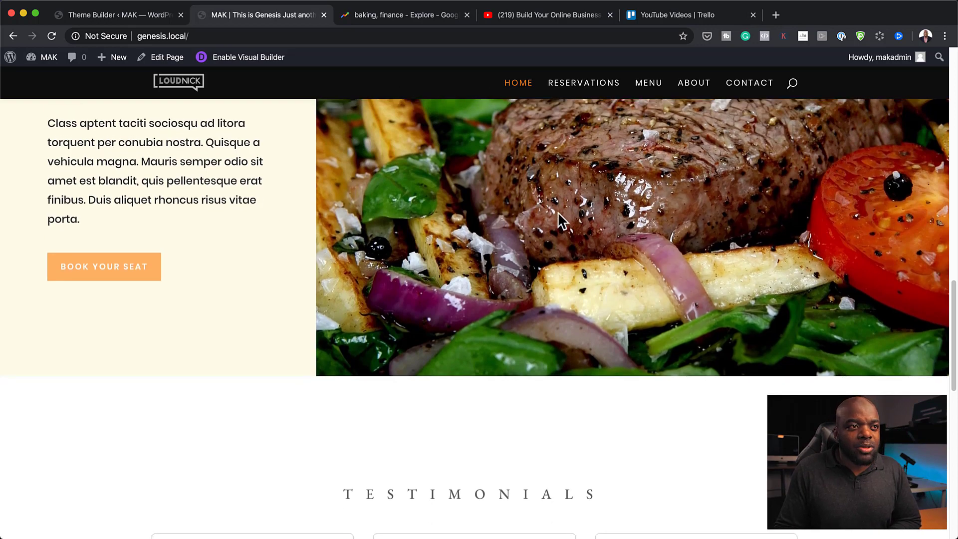
pyautogui.scroll(15, 558, 219)
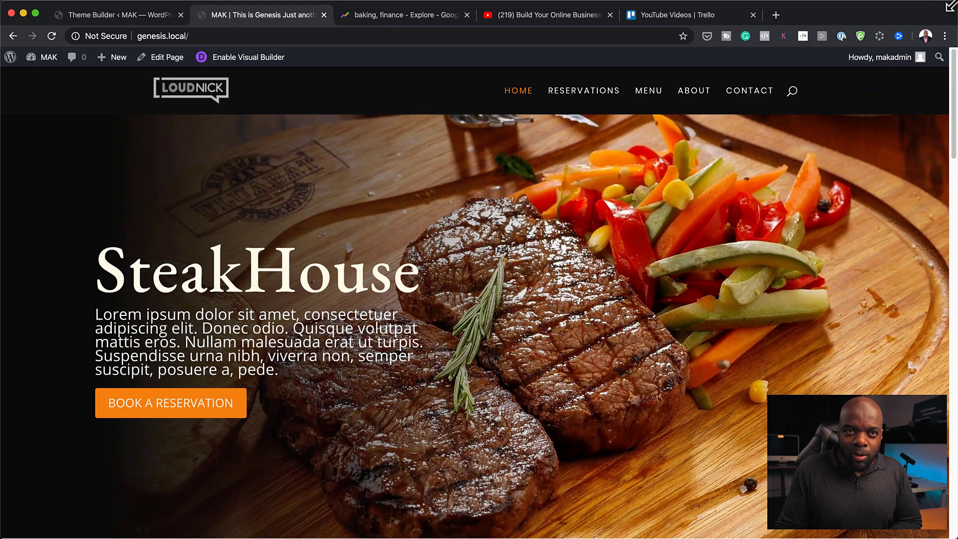
pyautogui.moveTo(950, 5); pyautogui.dragTo(265, 4)
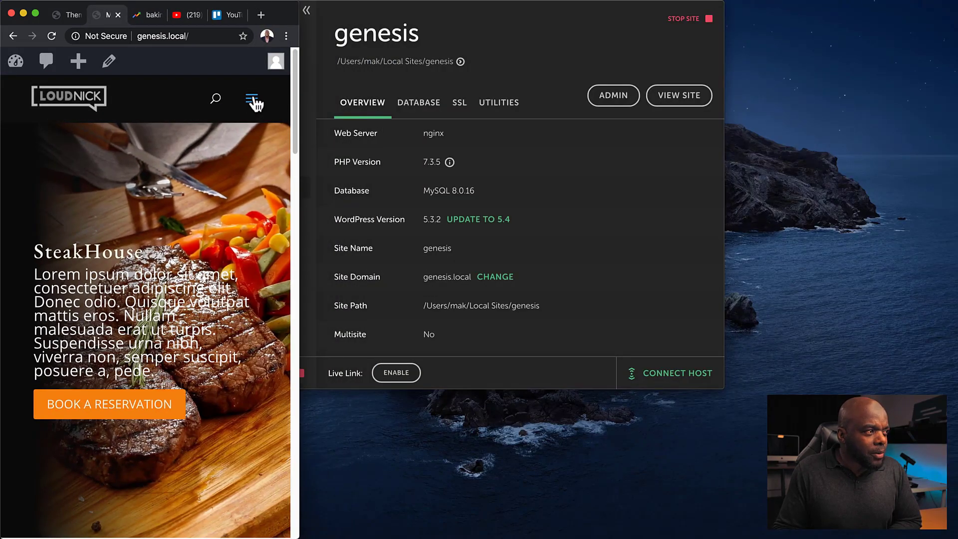
# Widen the browser window back to full width to show the desktop layout.
pyautogui.moveTo(295, 6); pyautogui.dragTo(954, 4)
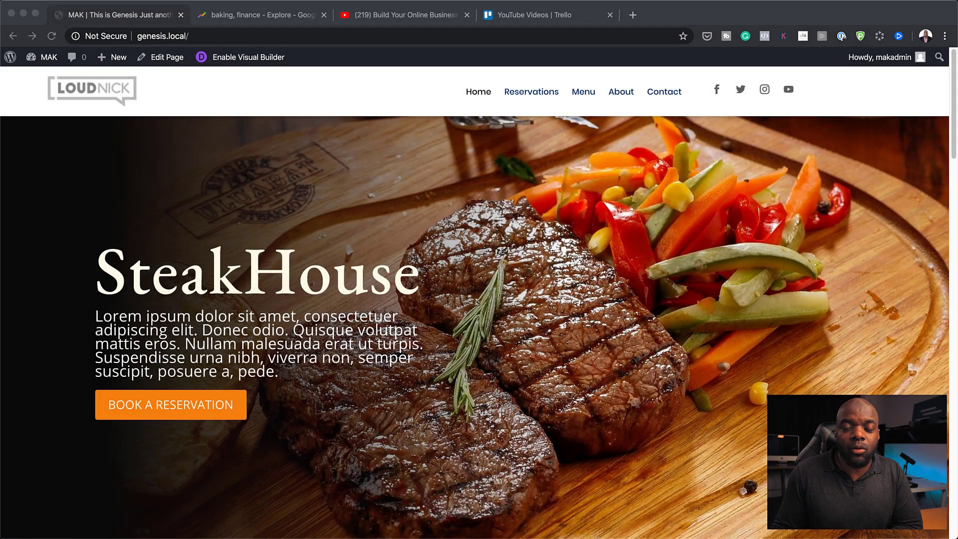
# Go to the WordPress admin Dashboard from the MAK admin-bar menu.
pyautogui.scroll(-10, 479, 300)
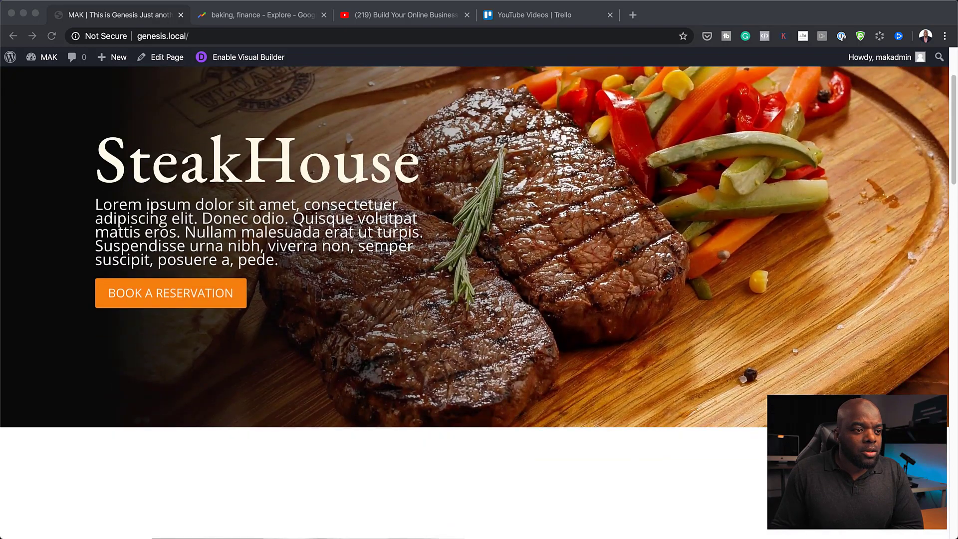
pyautogui.scroll(10, 479, 300)
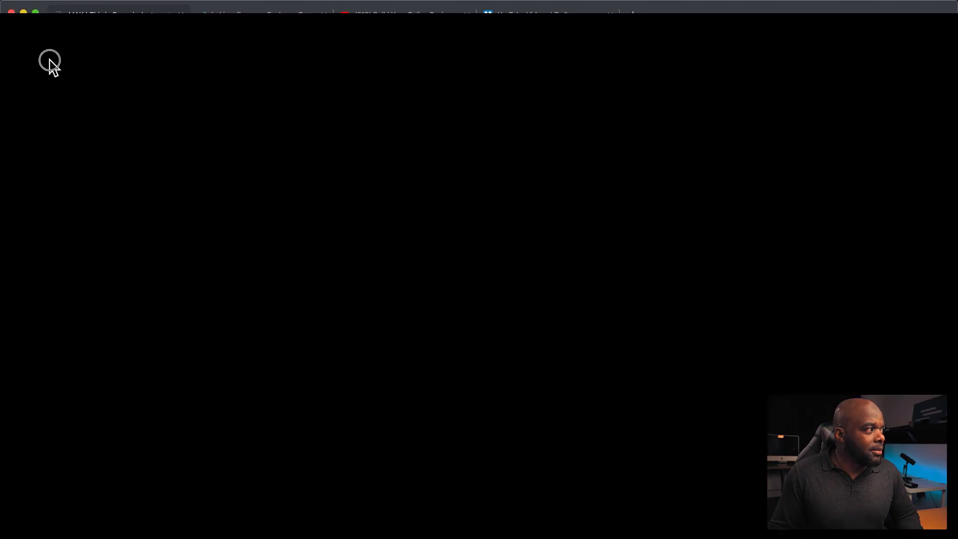
pyautogui.moveTo(46, 63)
pyautogui.click(50, 81)
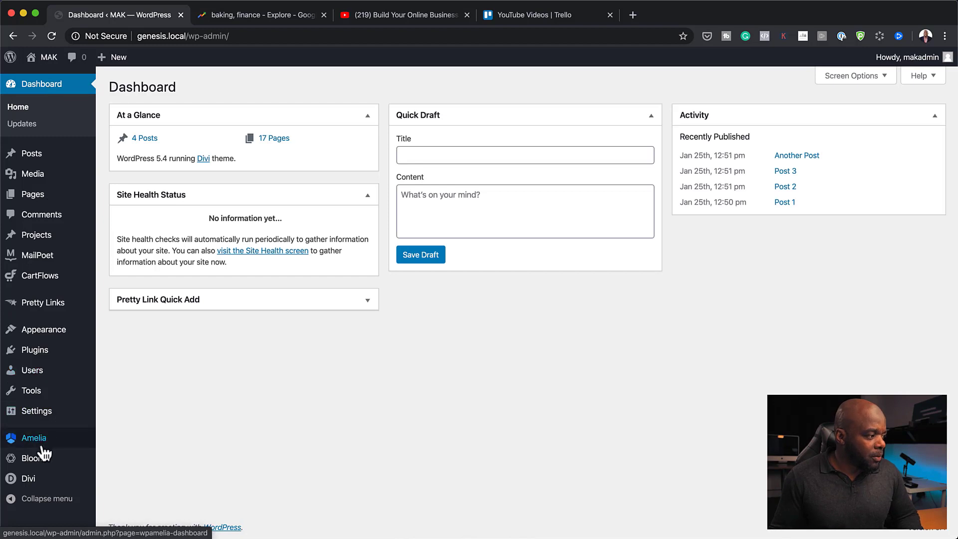
# Delete the Default Website Template's Global Header in Divi Theme Builder and save the changes.
pyautogui.moveTo(46, 482)
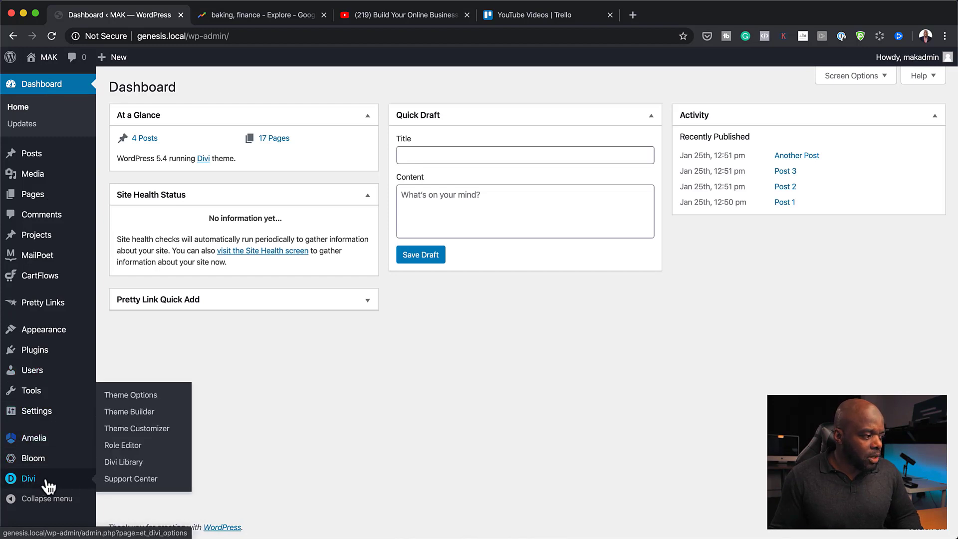
pyautogui.click(140, 413)
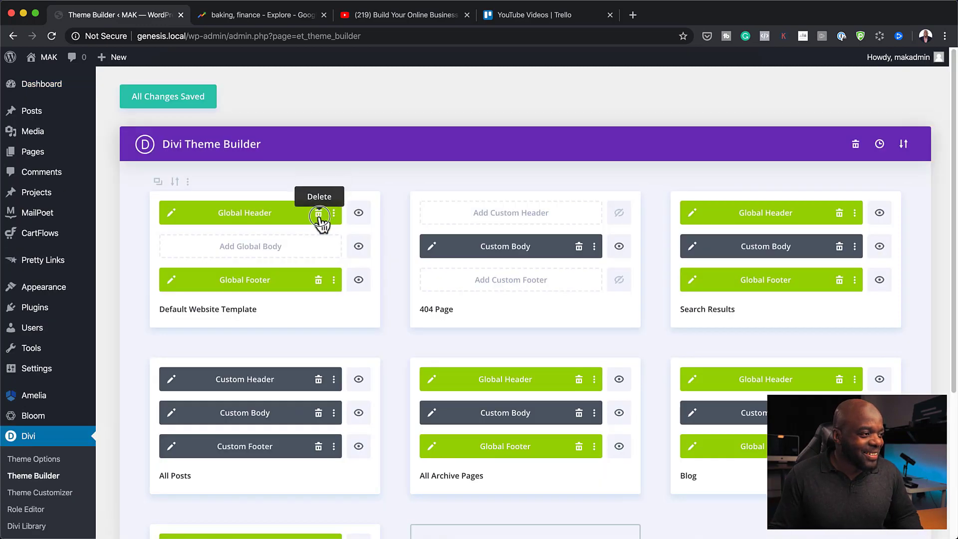
pyautogui.click(321, 219)
pyautogui.click(554, 372)
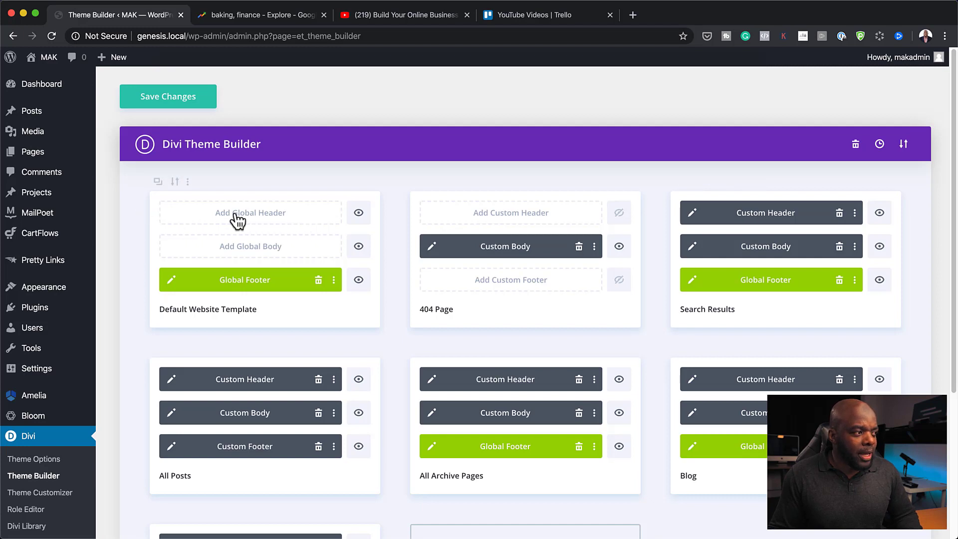
pyautogui.click(173, 94)
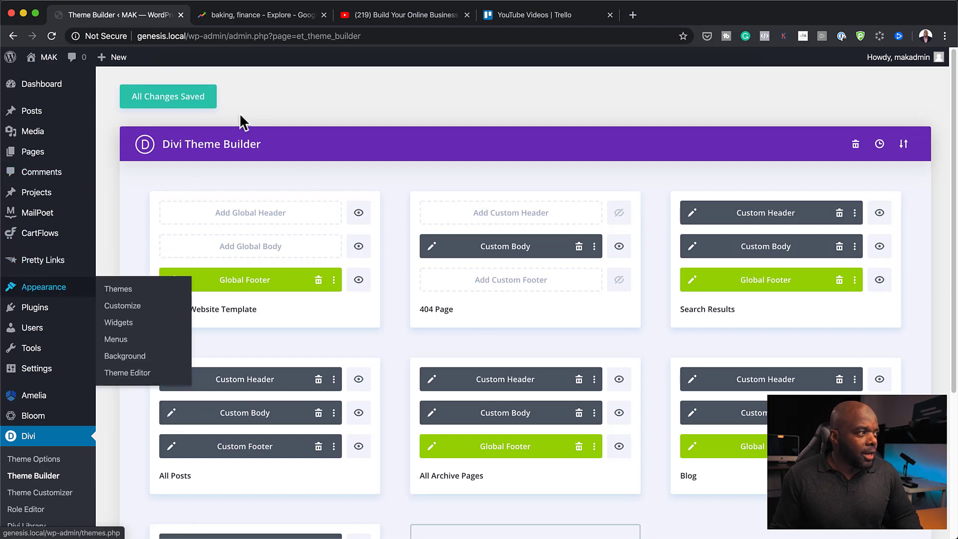
# Check the live site's default white header in a new tab, then go back to Theme Builder.
pyautogui.moveTo(46, 64)
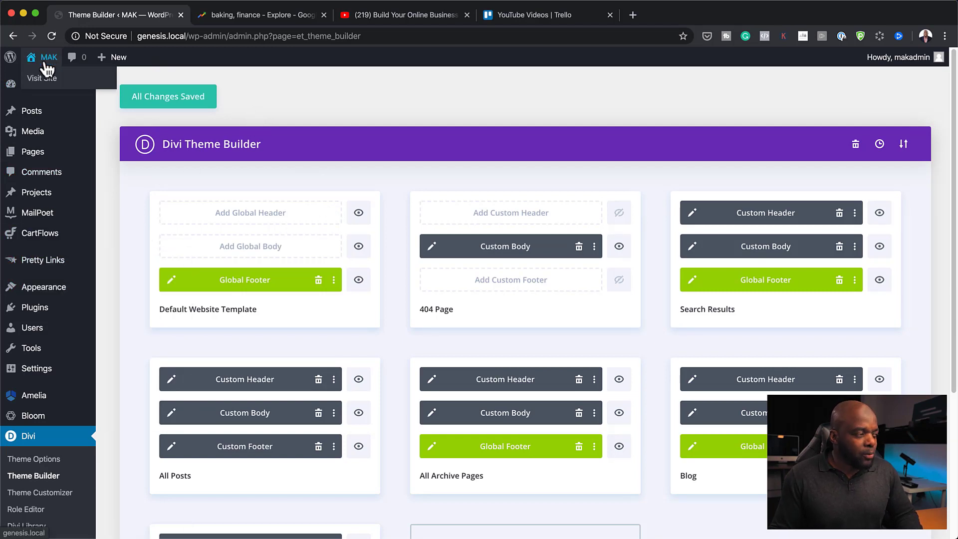
pyautogui.keyDown('super'); pyautogui.click(46, 79); pyautogui.keyUp('super')
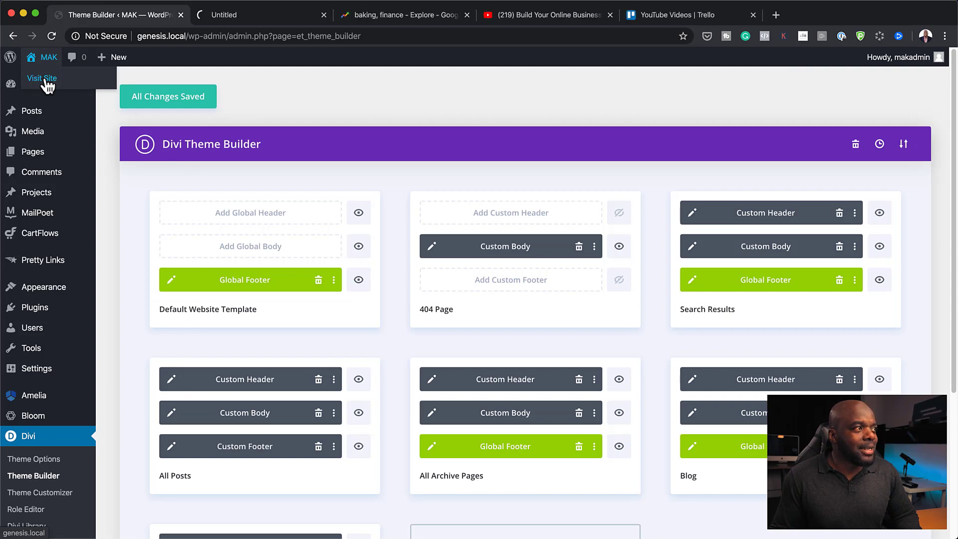
pyautogui.click(249, 19)
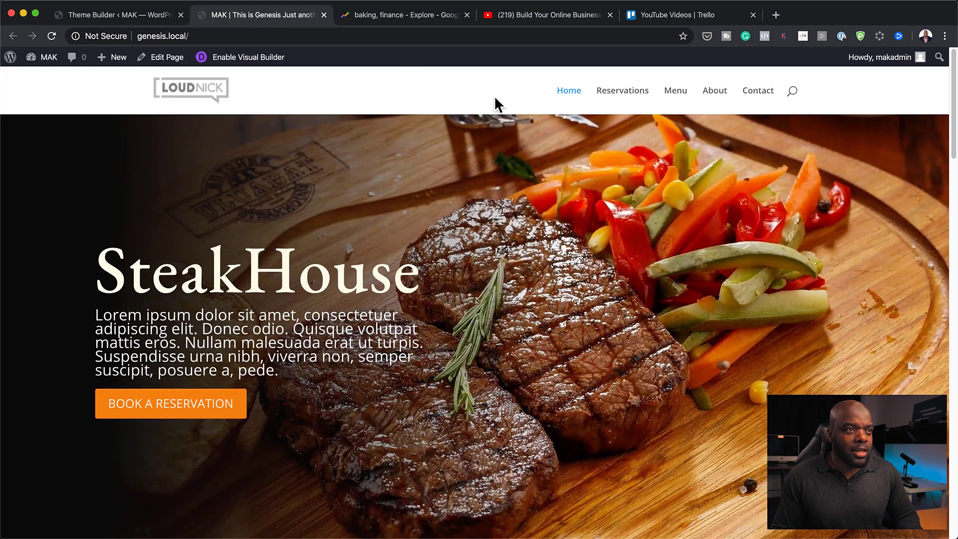
pyautogui.scroll(-10, 496, 219)
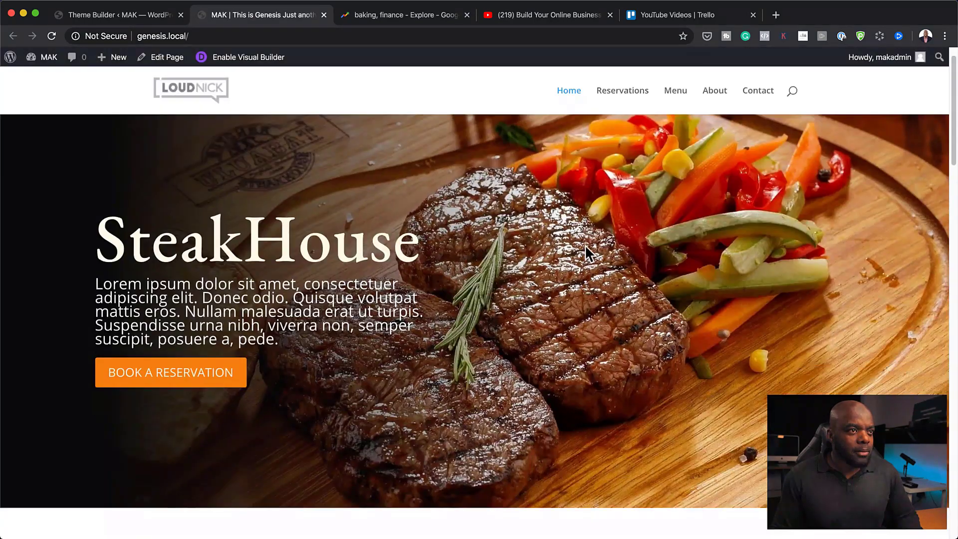
pyautogui.scroll(-15, 585, 245)
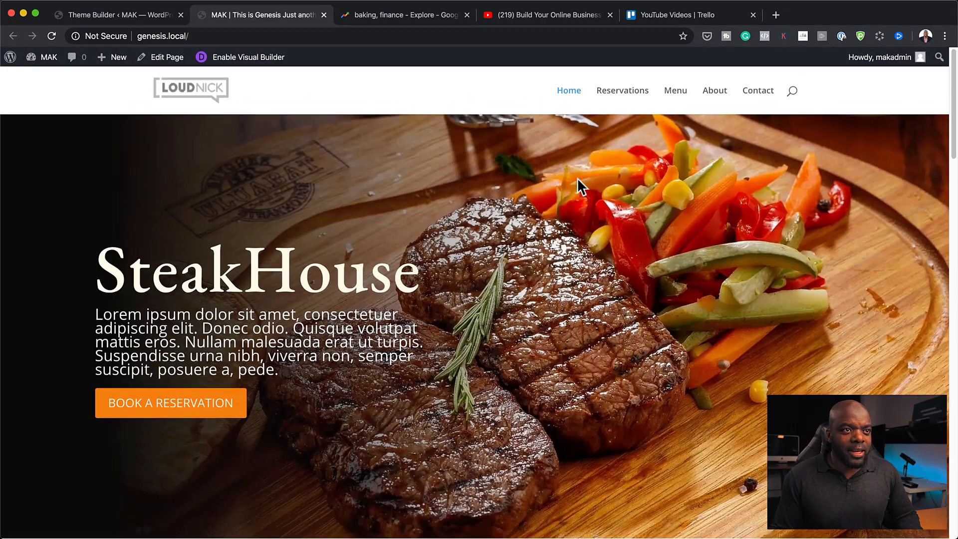
pyautogui.click(144, 15)
# Show the Customizer's Header & Navigation settings and dismiss the discount popup over the preview.
pyautogui.moveTo(65, 296)
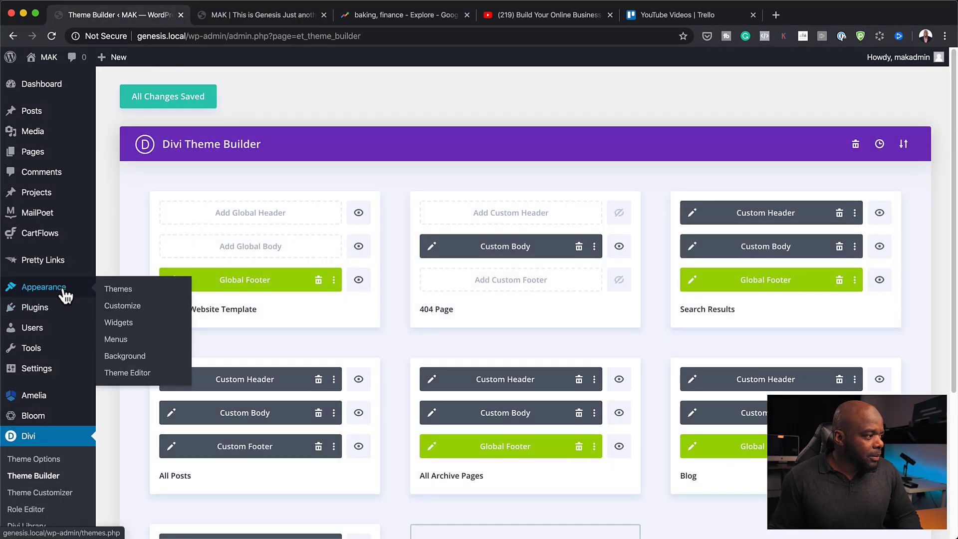
pyautogui.click(140, 309)
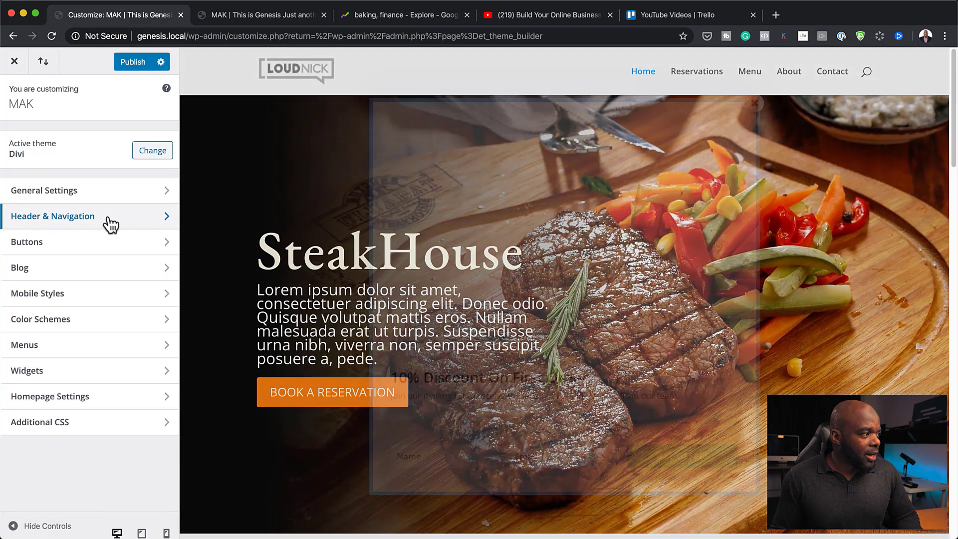
pyautogui.click(110, 221)
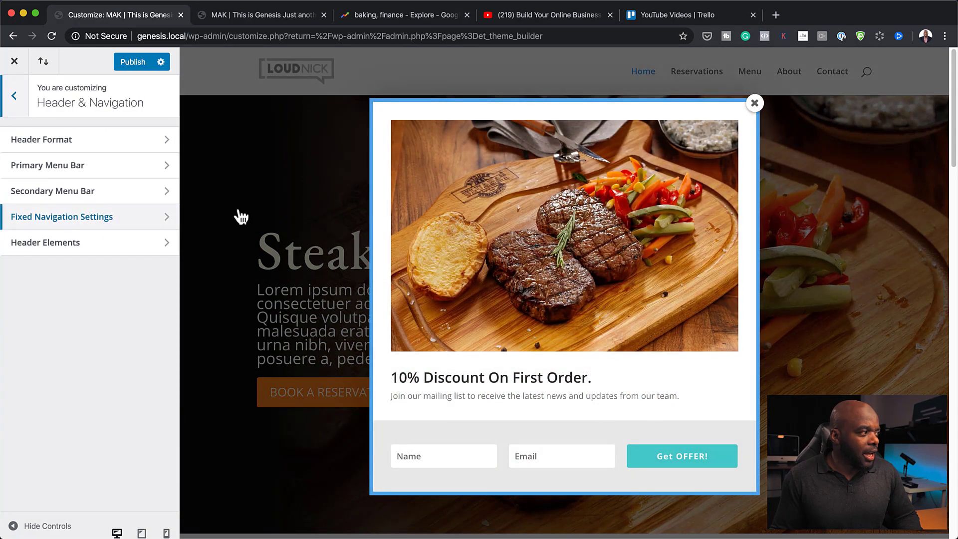
pyautogui.click(755, 103)
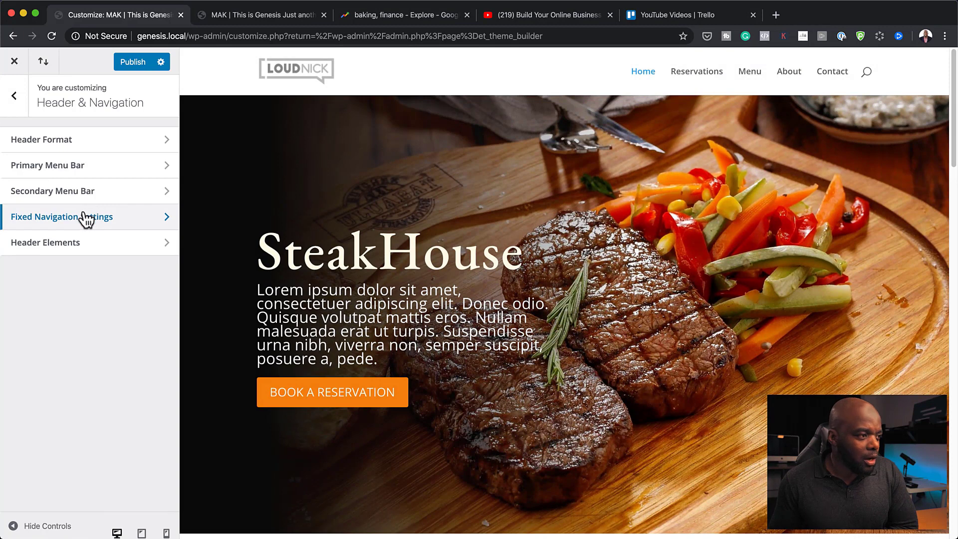
pyautogui.click(90, 149)
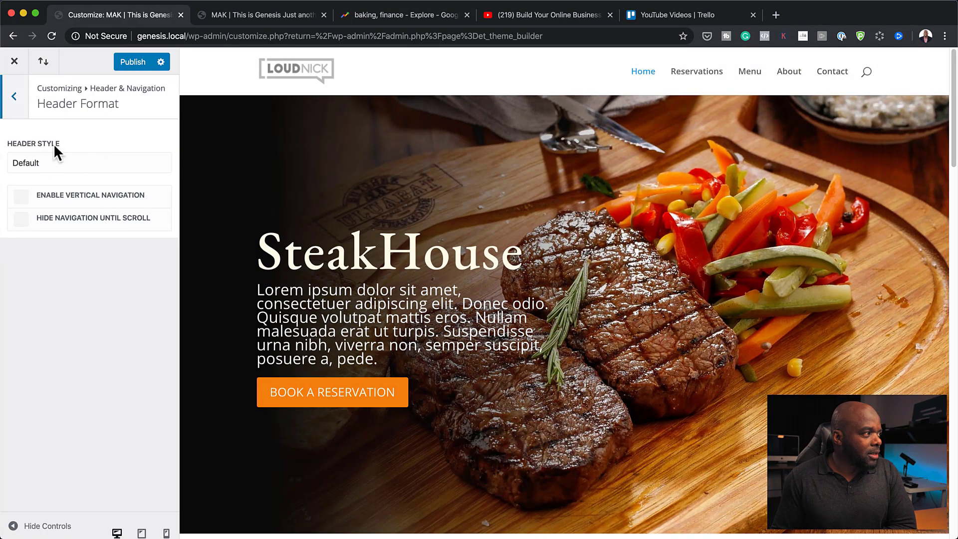
pyautogui.click(19, 196)
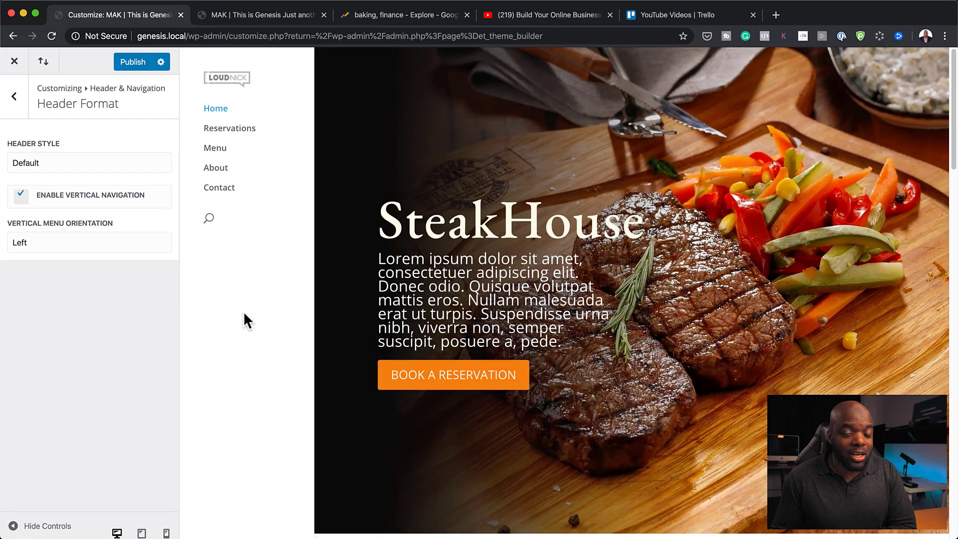
pyautogui.click(20, 196)
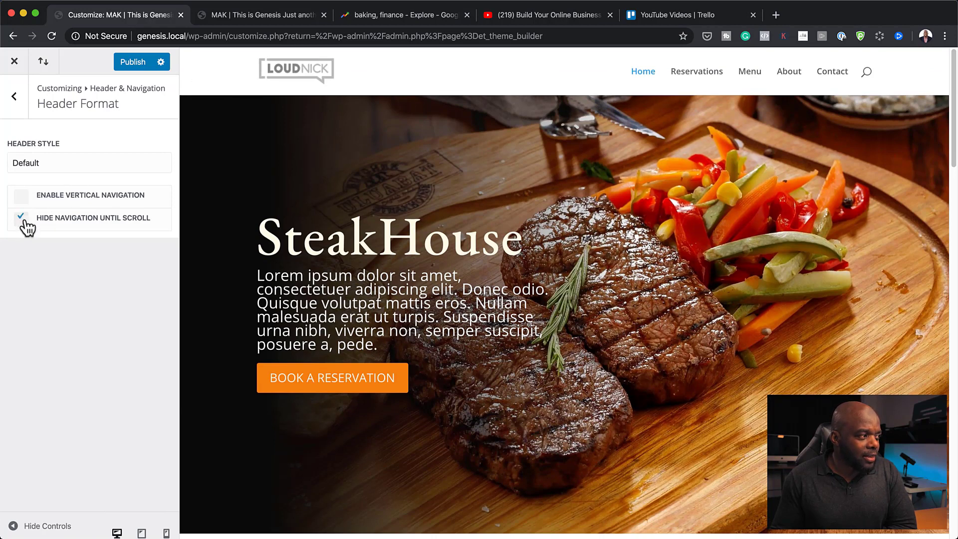
pyautogui.scroll(-5, 459, 294)
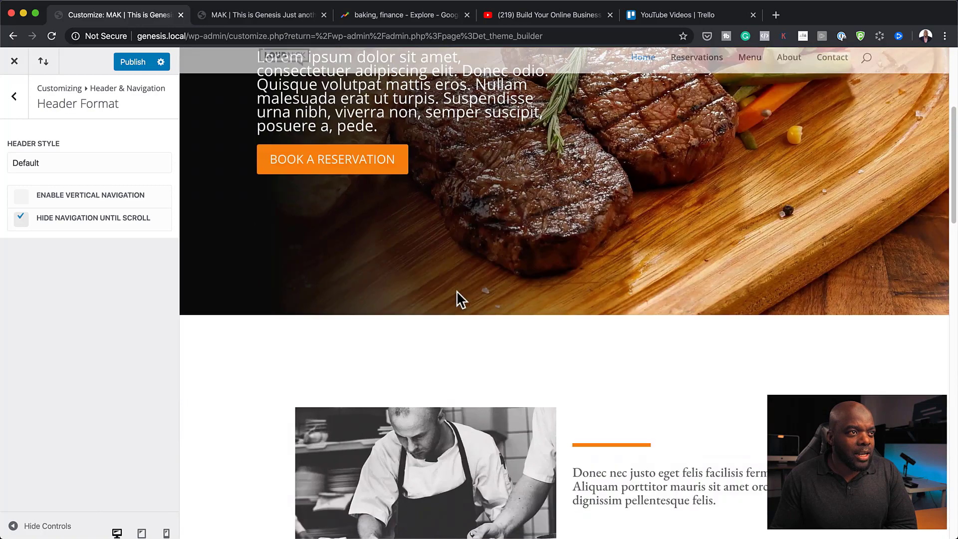
pyautogui.scroll(-2, 457, 292)
pyautogui.scroll(7, 457, 292)
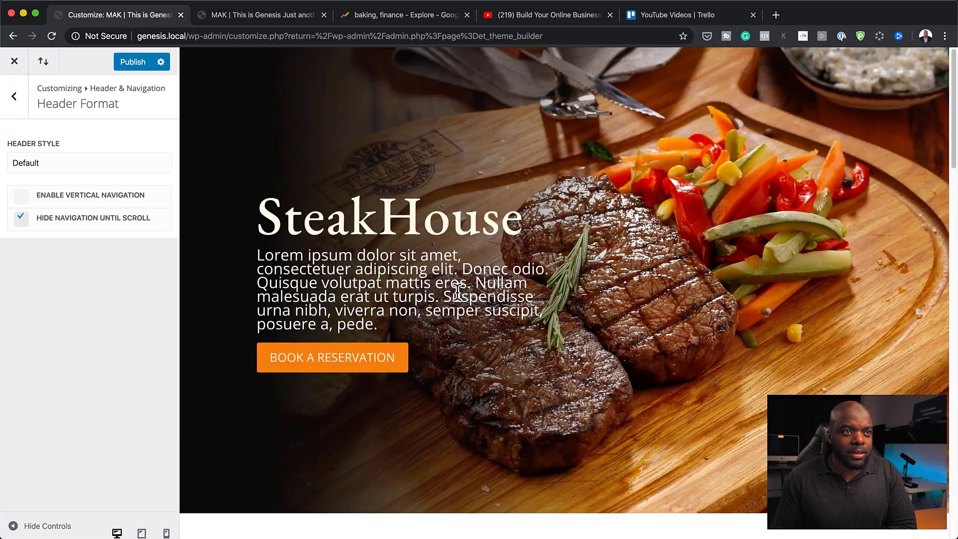
pyautogui.click(22, 218)
pyautogui.click(18, 106)
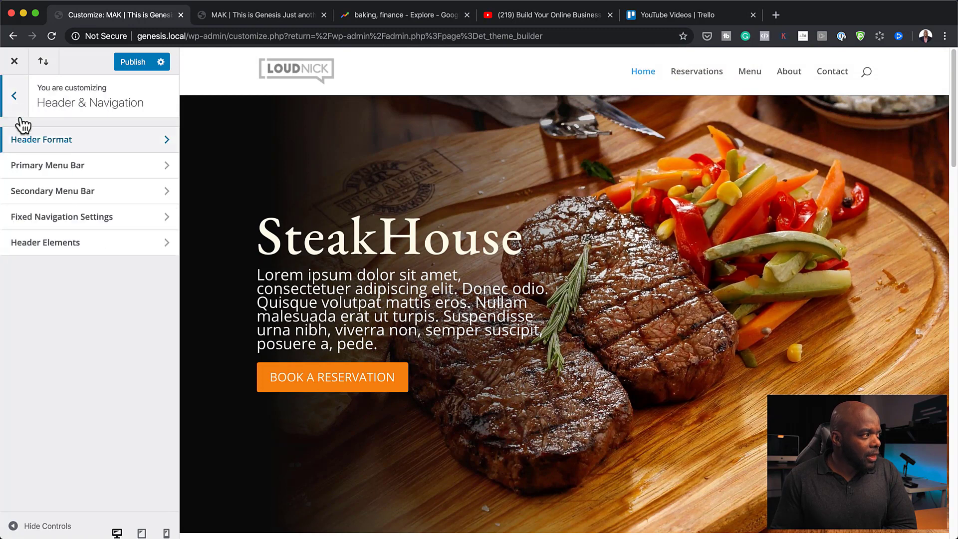
pyautogui.click(103, 168)
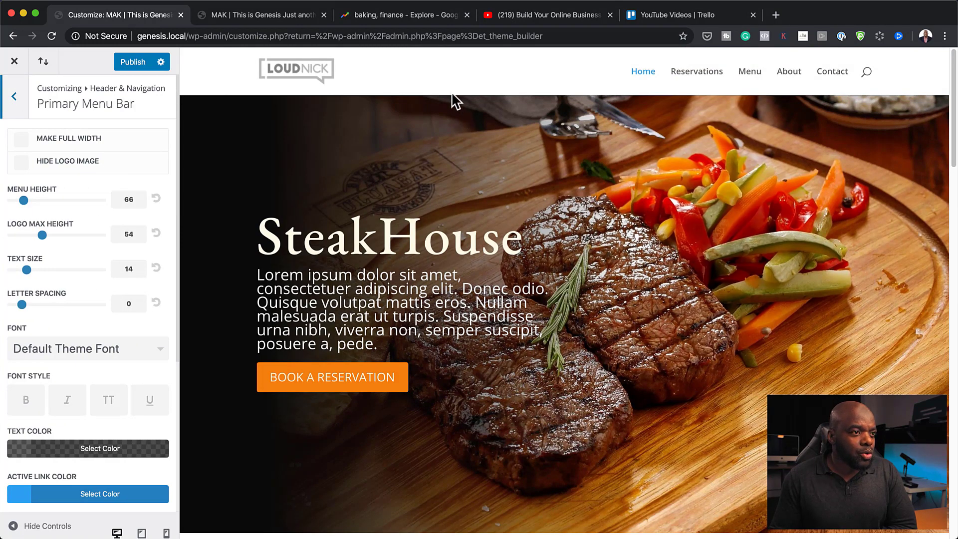
pyautogui.scroll(-3, 124, 414)
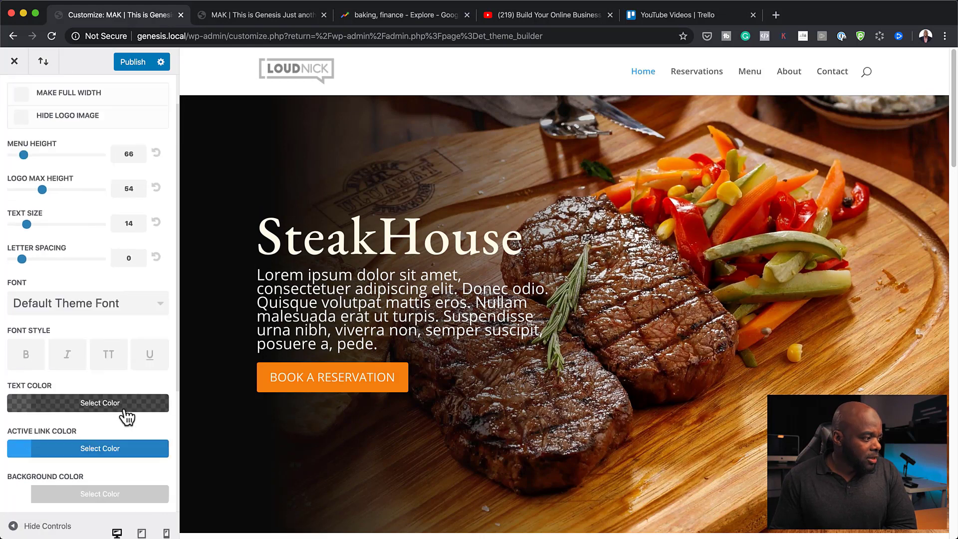
pyautogui.scroll(-3, 127, 415)
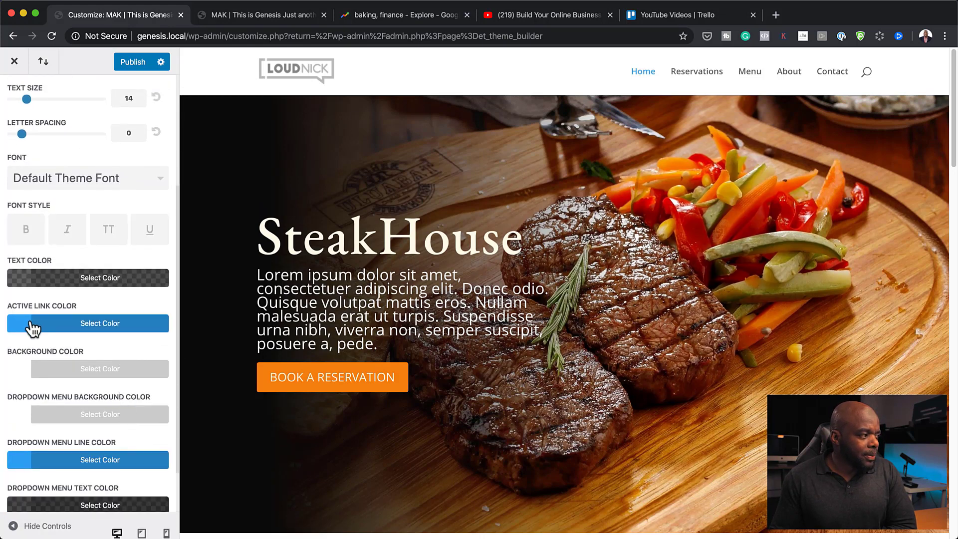
pyautogui.click(25, 330)
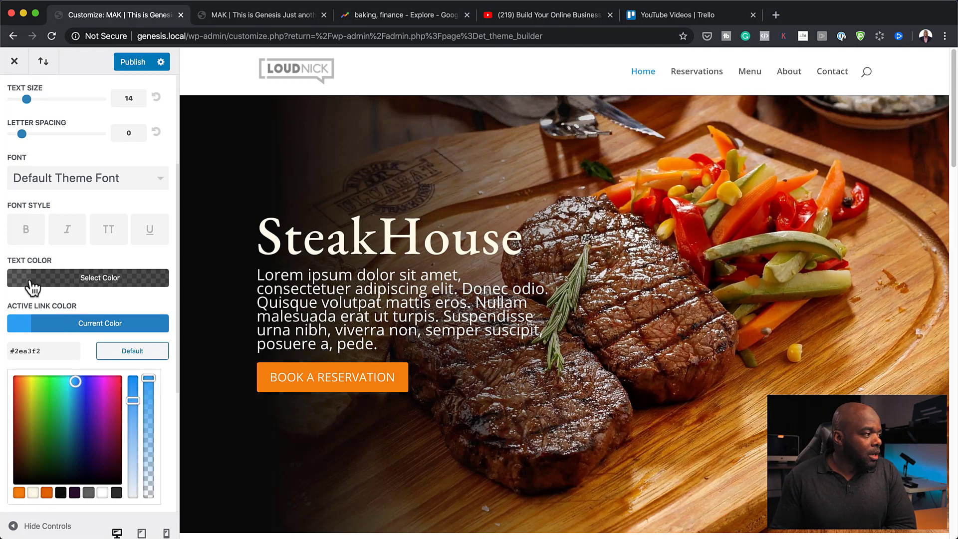
pyautogui.scroll(-2, 78, 292)
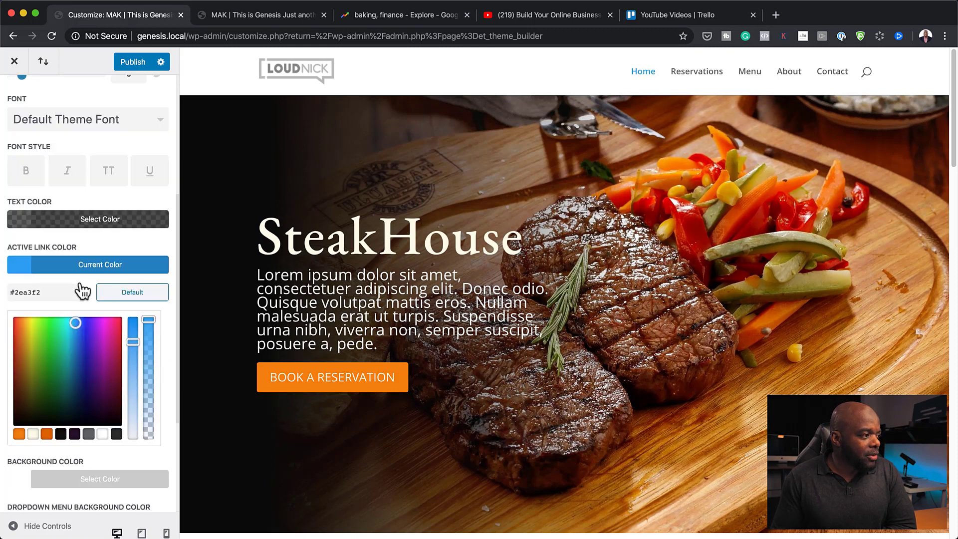
pyautogui.click(126, 239)
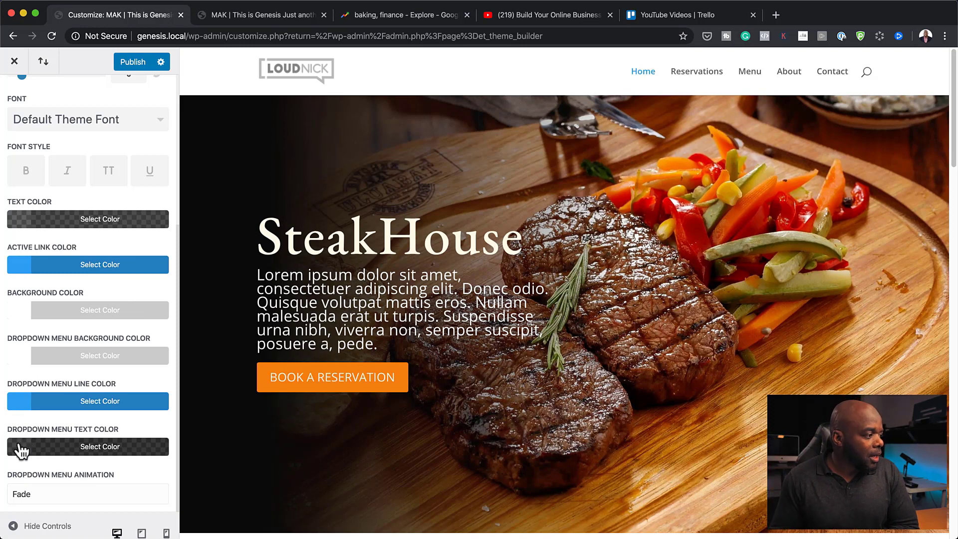
# Set the primary menu bar background to the black swatch #111010.
pyautogui.click(23, 317)
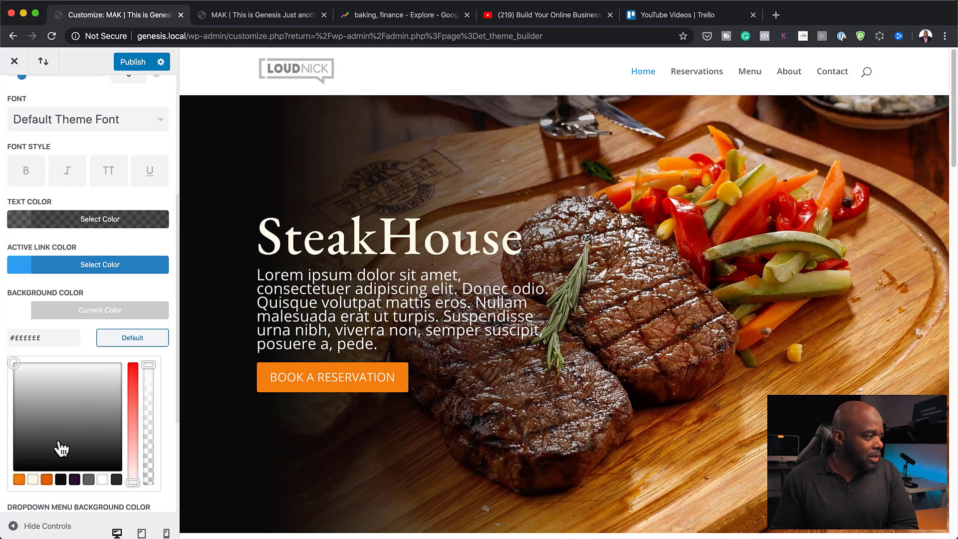
pyautogui.click(47, 481)
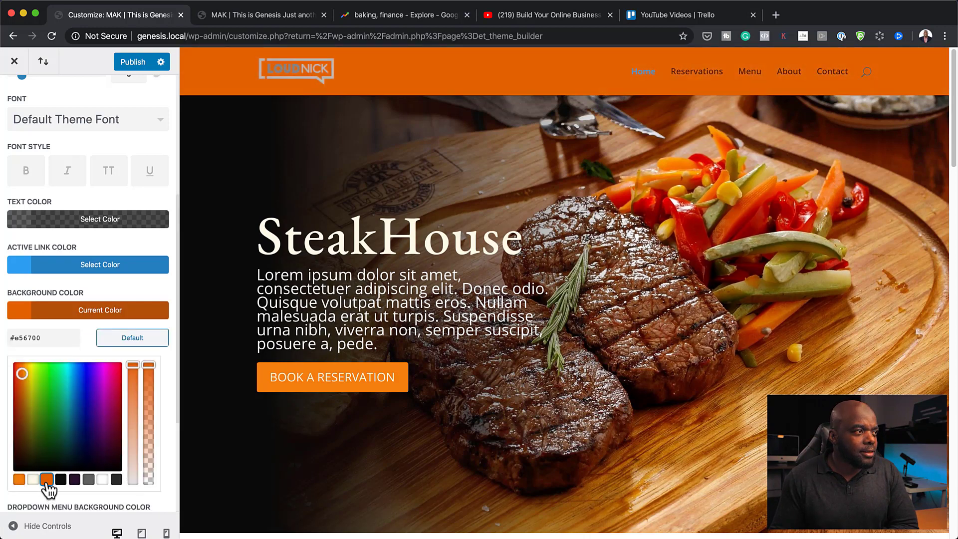
pyautogui.click(61, 480)
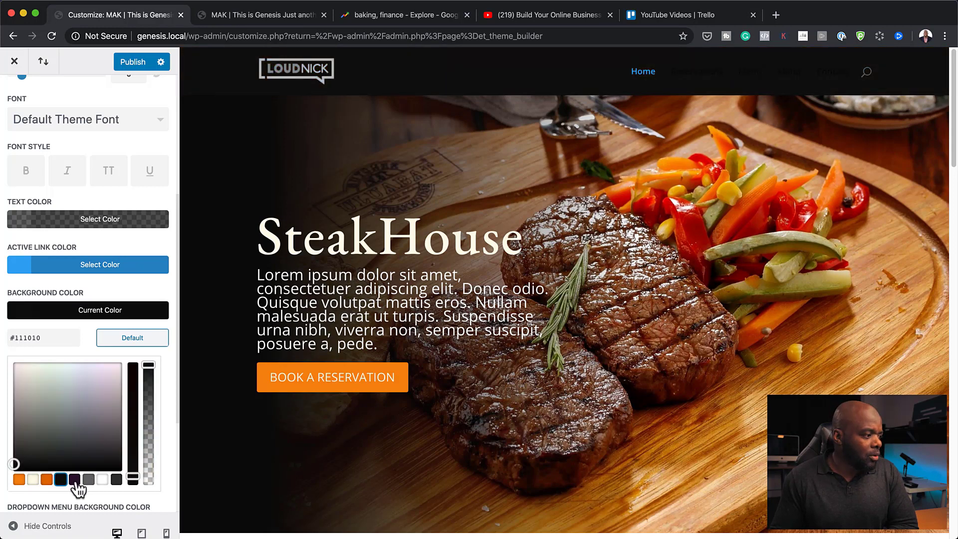
pyautogui.click(75, 480)
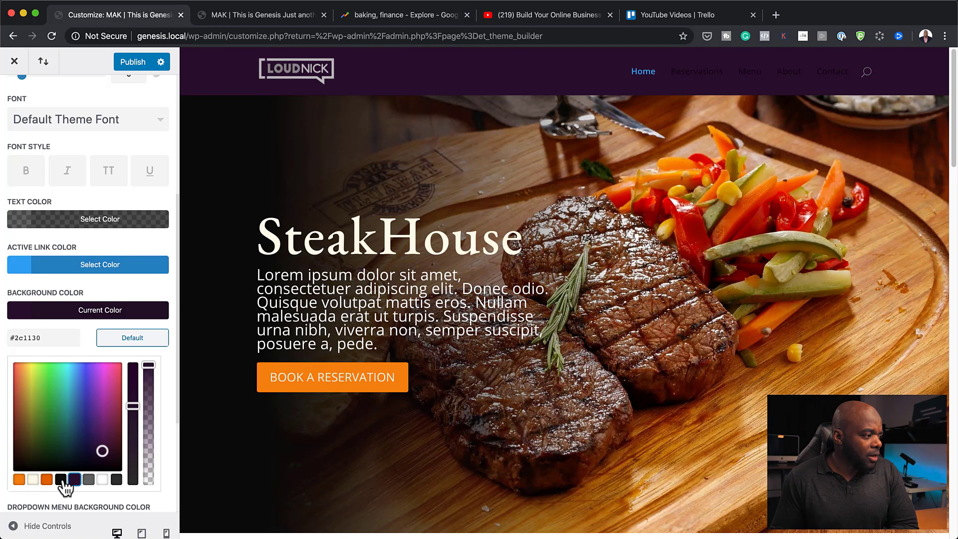
pyautogui.click(62, 482)
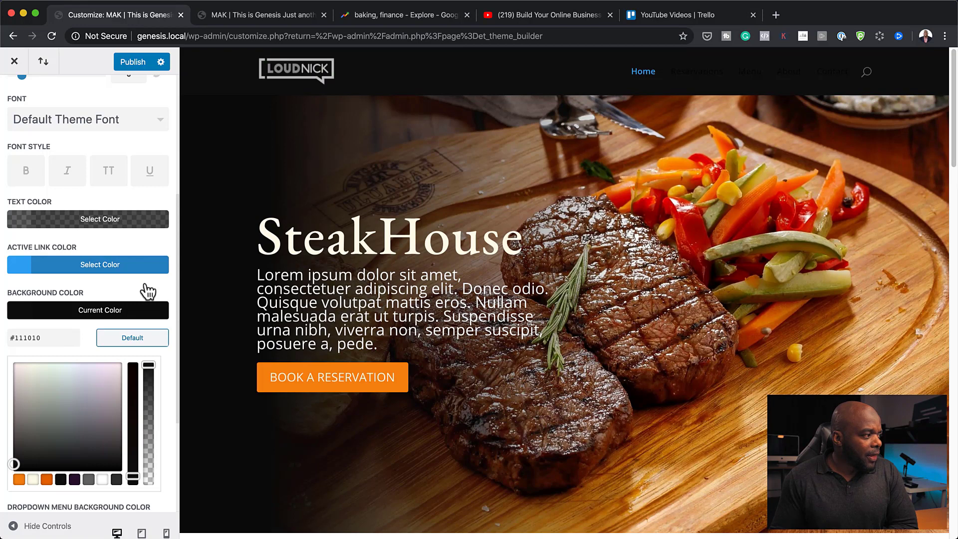
# Make the menu link text colour white at full opacity.
pyautogui.click(21, 267)
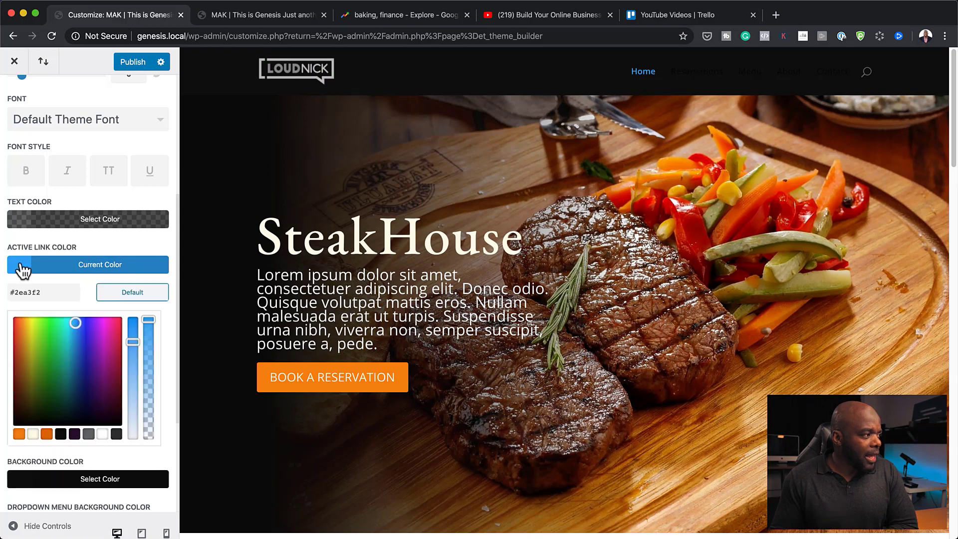
pyautogui.click(20, 224)
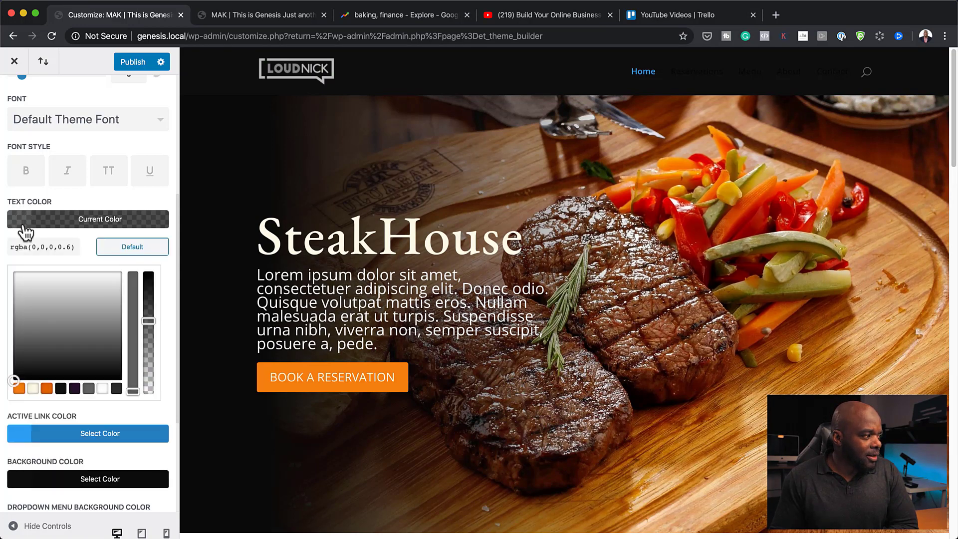
pyautogui.click(32, 389)
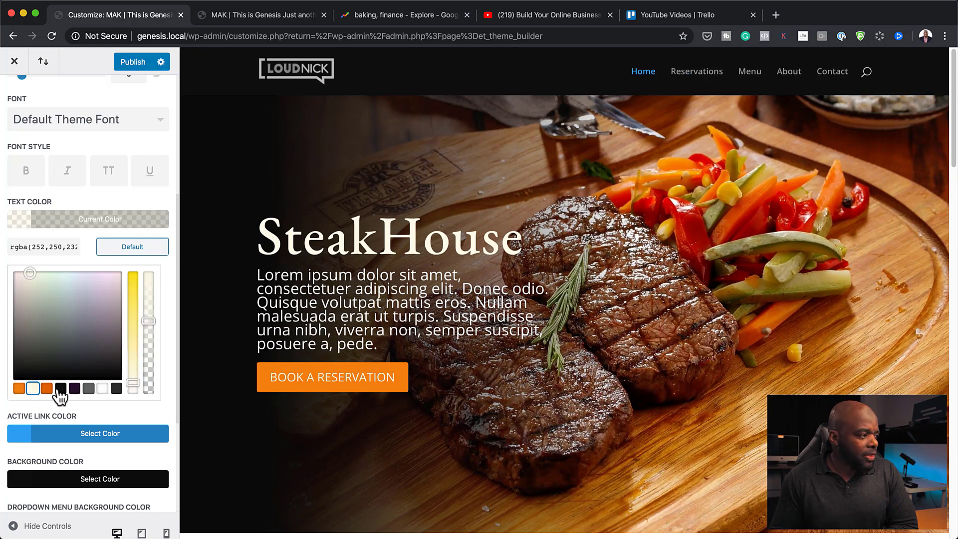
pyautogui.click(102, 389)
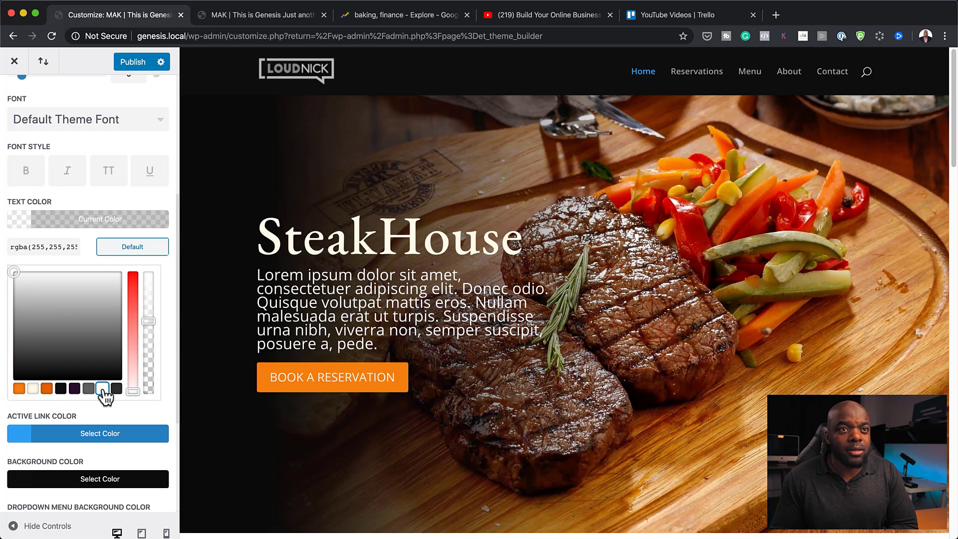
pyautogui.moveTo(148, 321); pyautogui.dragTo(155, 274)
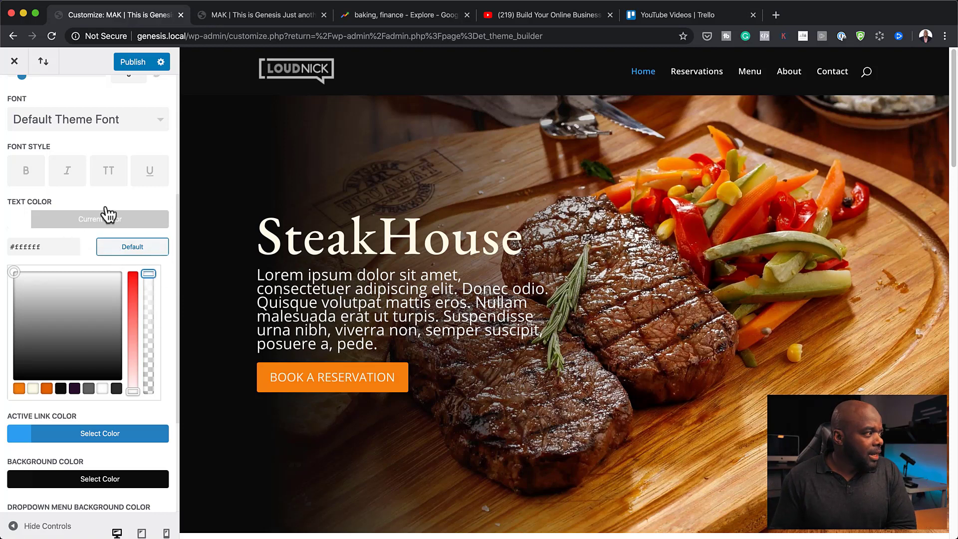
# Set the active link colour to orange #f7820f so Home shows orange.
pyautogui.scroll(-3, 112, 221)
pyautogui.scroll(-1, 33, 322)
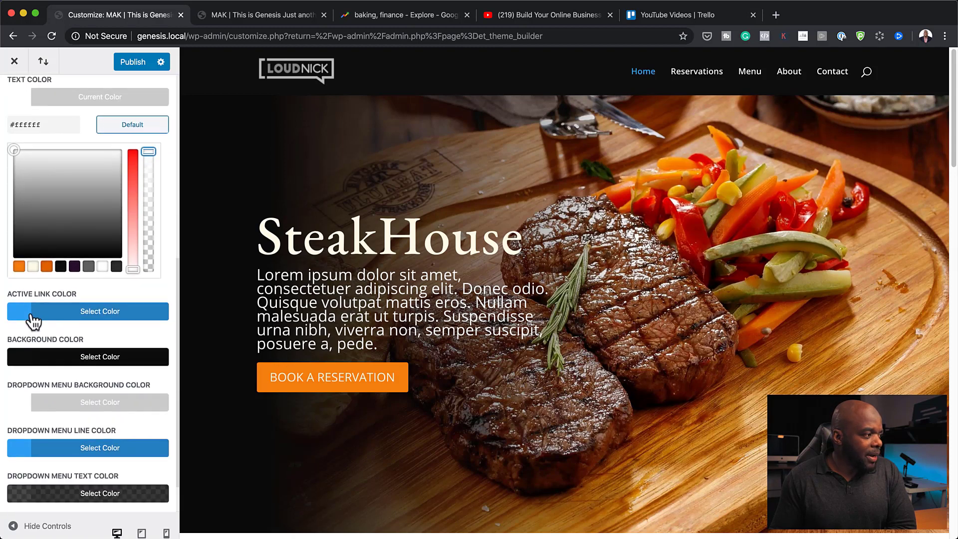
pyautogui.click(20, 312)
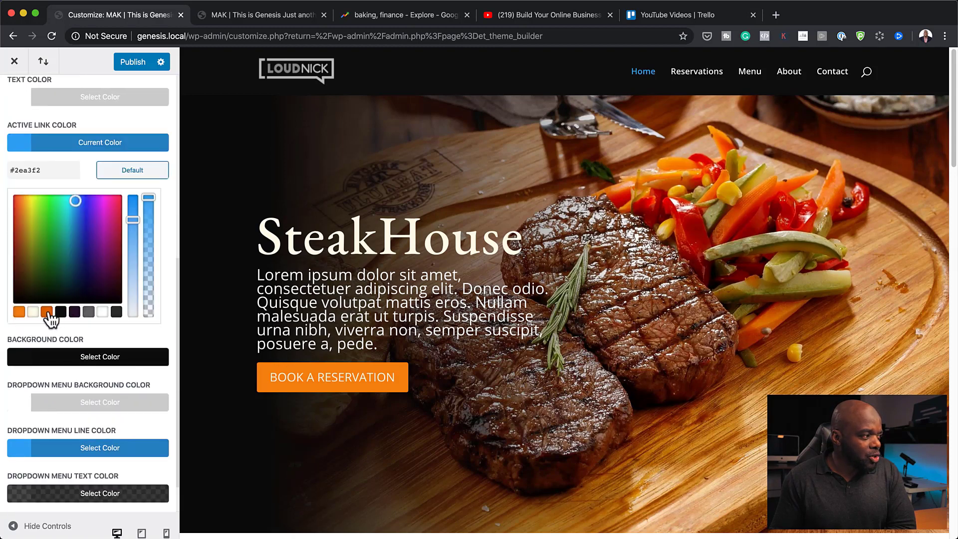
pyautogui.click(19, 312)
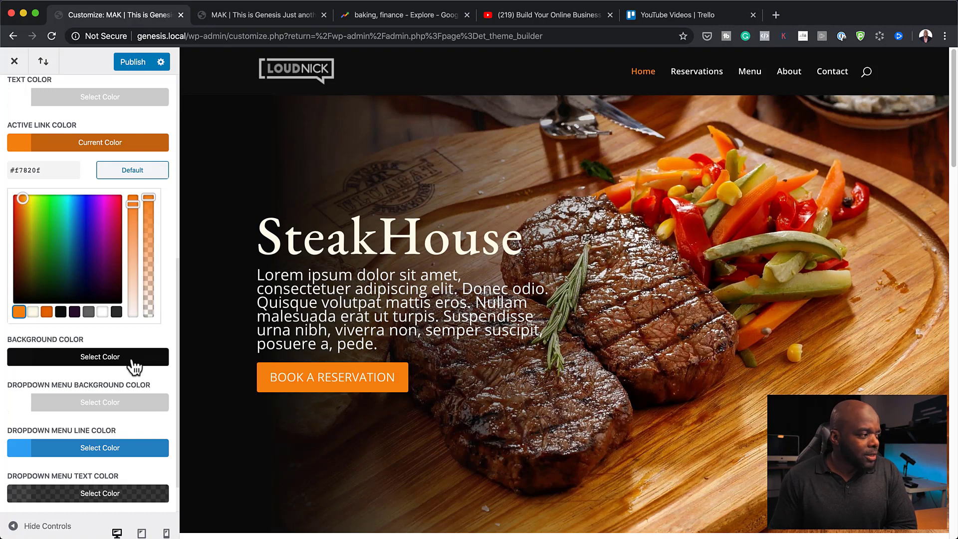
pyautogui.click(25, 409)
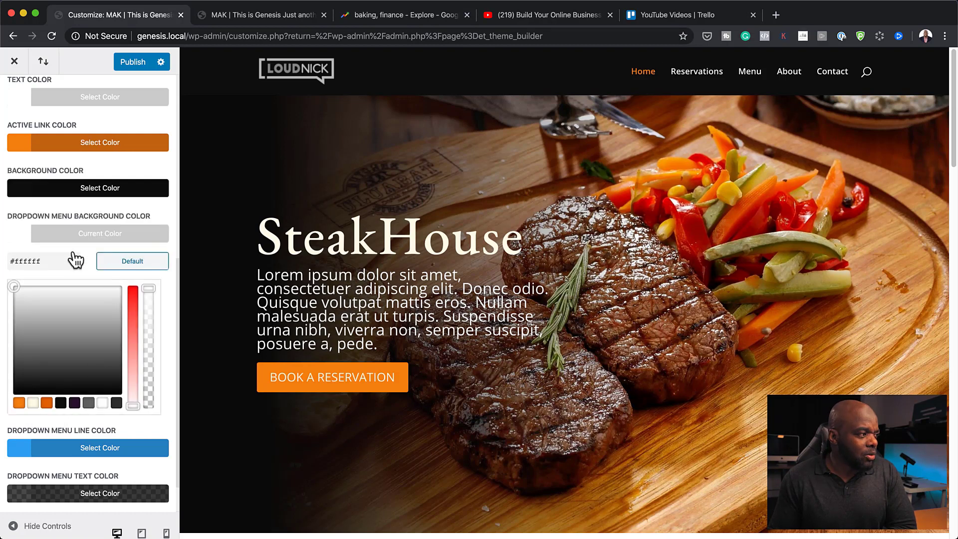
# Set the primary menu font to Poppins with the uppercase TT font style.
pyautogui.scroll(5, 107, 272)
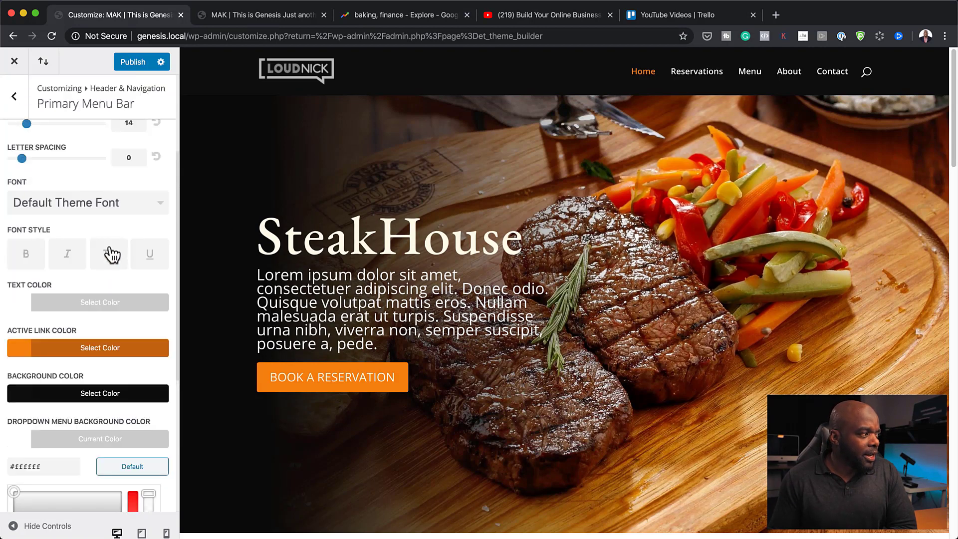
pyautogui.click(94, 209)
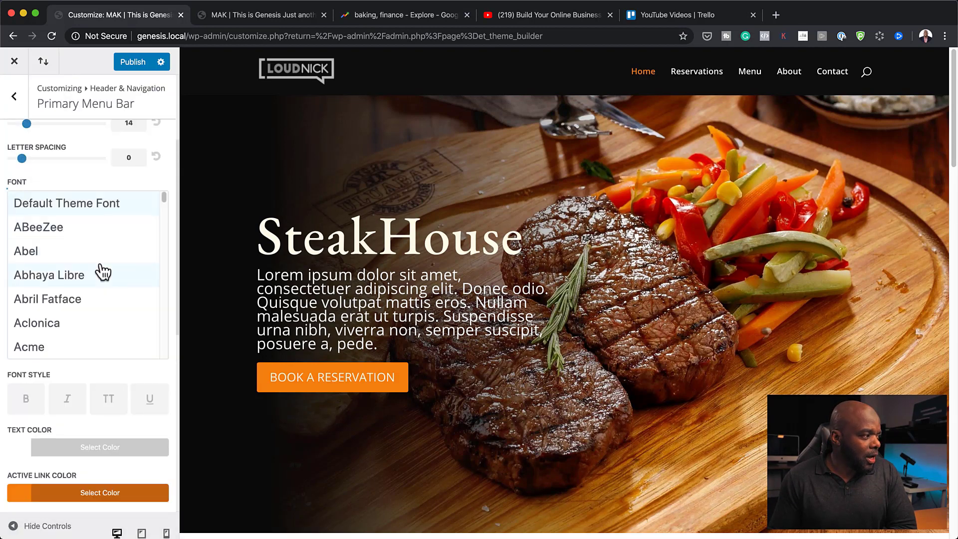
pyautogui.scroll(-5, 100, 272)
pyautogui.scroll(-15, 104, 272)
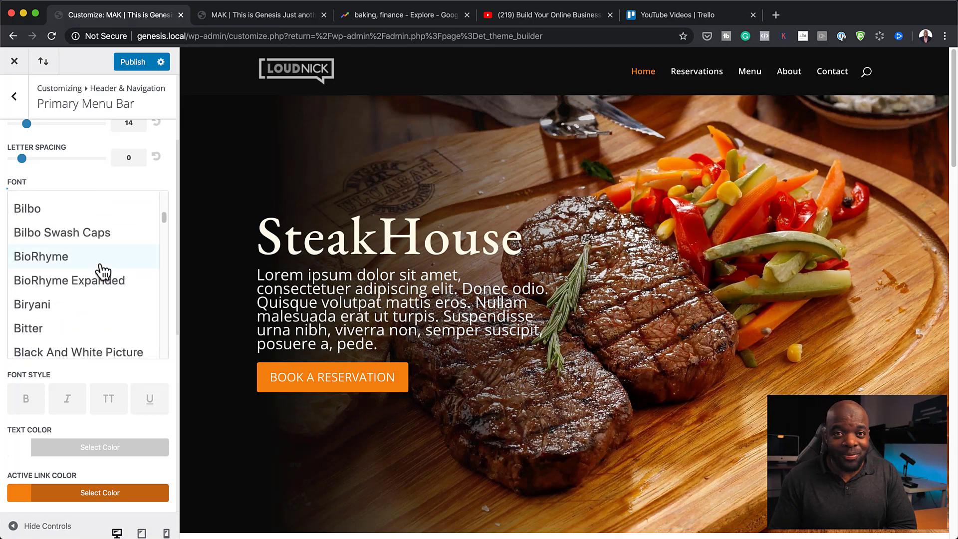
pyautogui.scroll(-20, 103, 272)
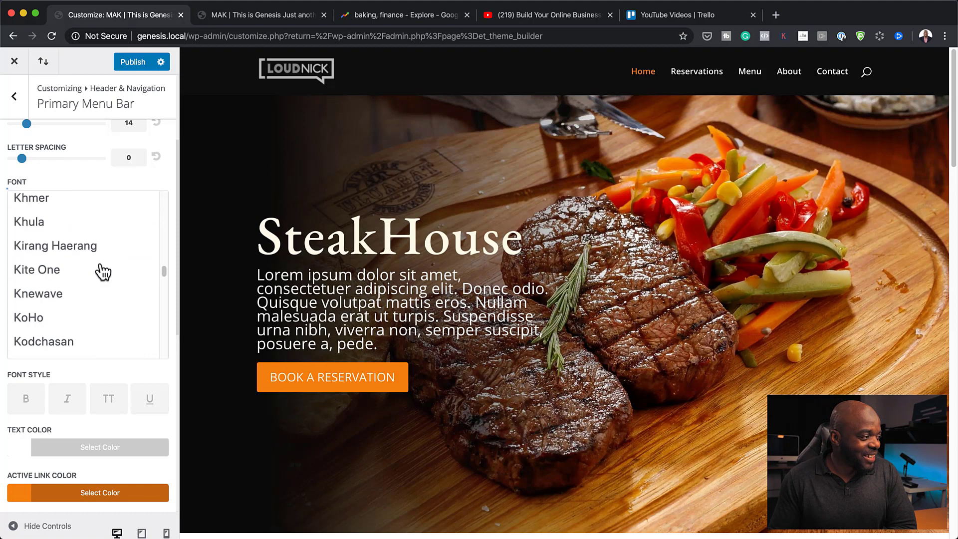
pyautogui.scroll(-20, 103, 272)
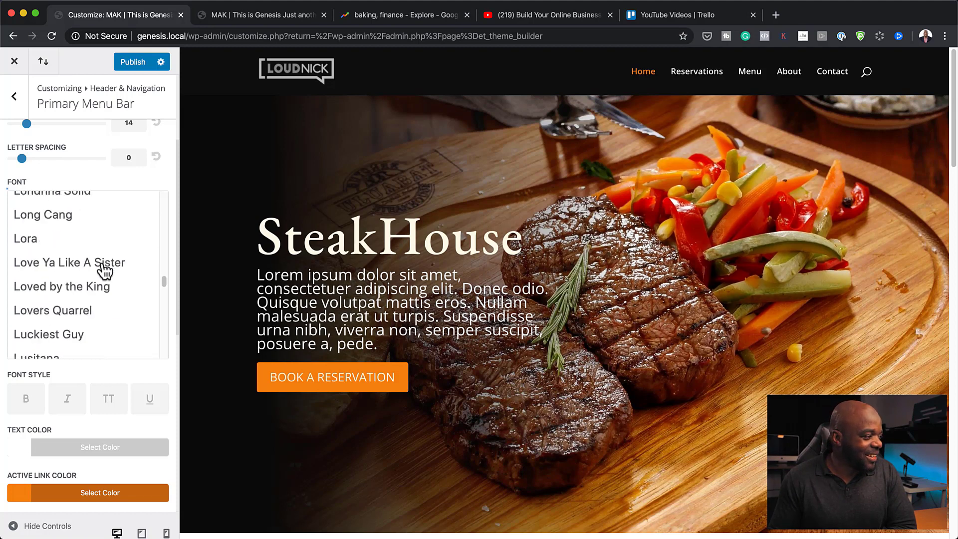
pyautogui.scroll(-20, 103, 272)
pyautogui.scroll(15, 103, 272)
pyautogui.scroll(20, 103, 269)
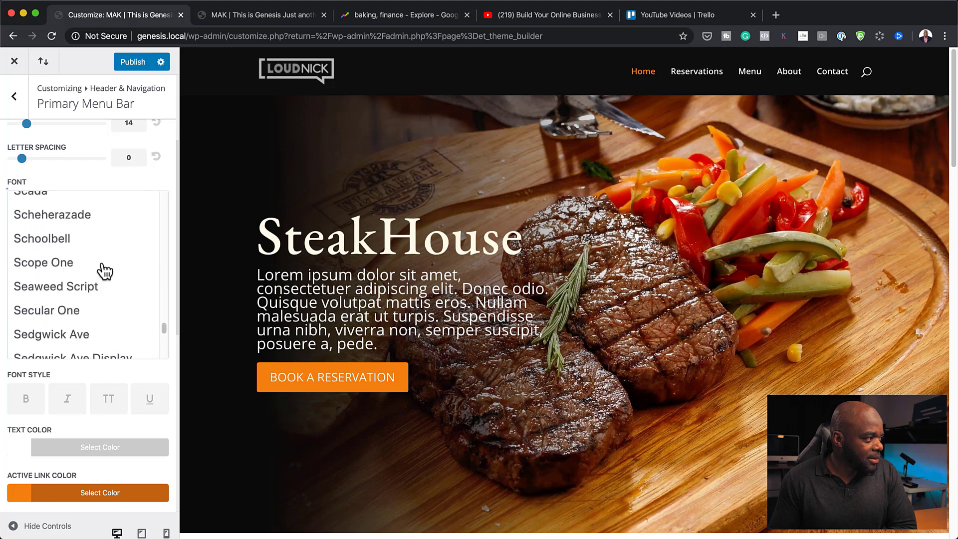
pyautogui.scroll(20, 103, 272)
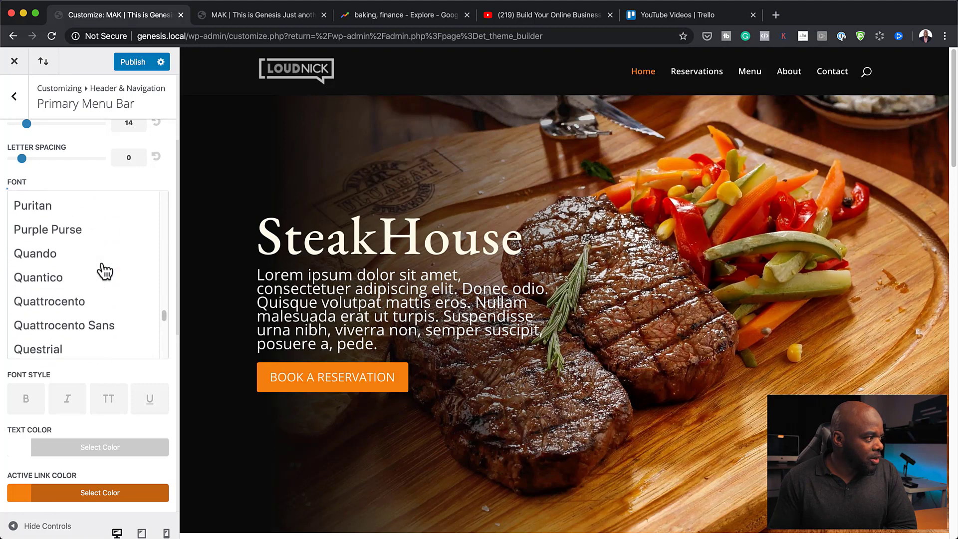
pyautogui.scroll(3, 104, 272)
pyautogui.click(71, 218)
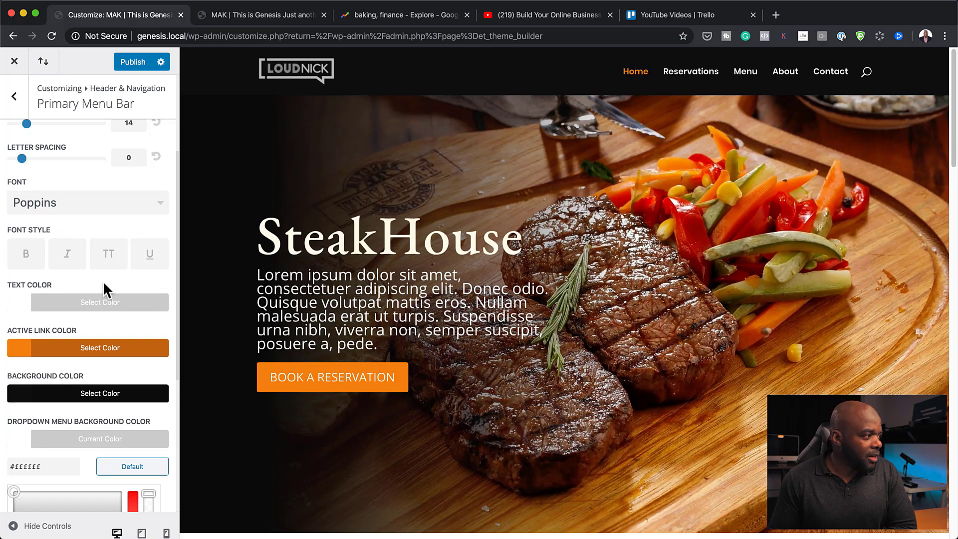
pyautogui.click(111, 256)
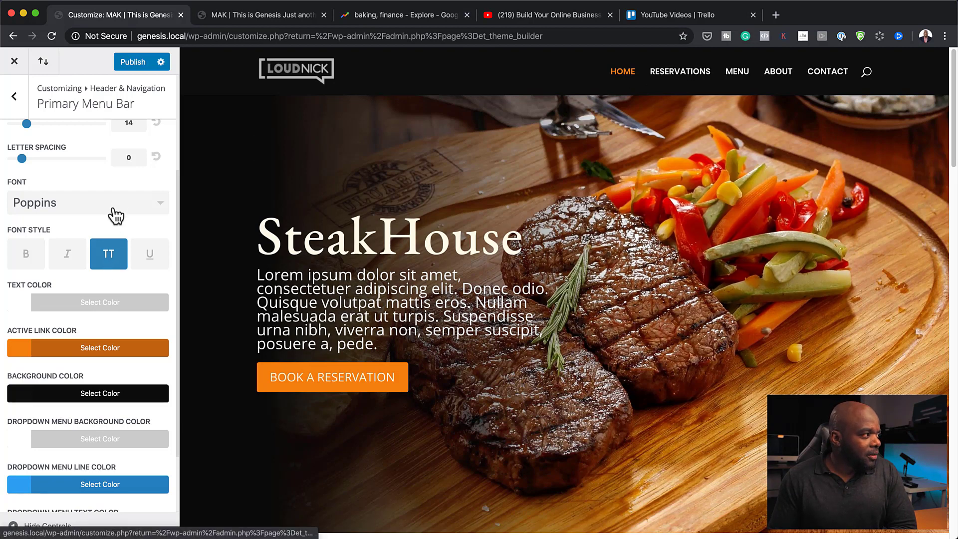
# Raise the primary menu Letter Spacing from 0 to 2.
pyautogui.scroll(2, 111, 215)
pyautogui.scroll(2, 100, 216)
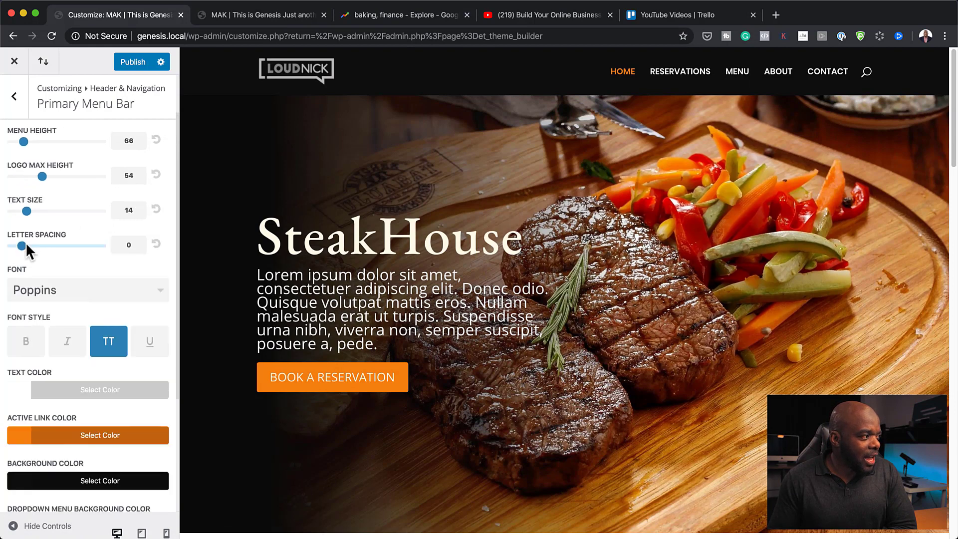
pyautogui.moveTo(23, 248); pyautogui.dragTo(43, 249)
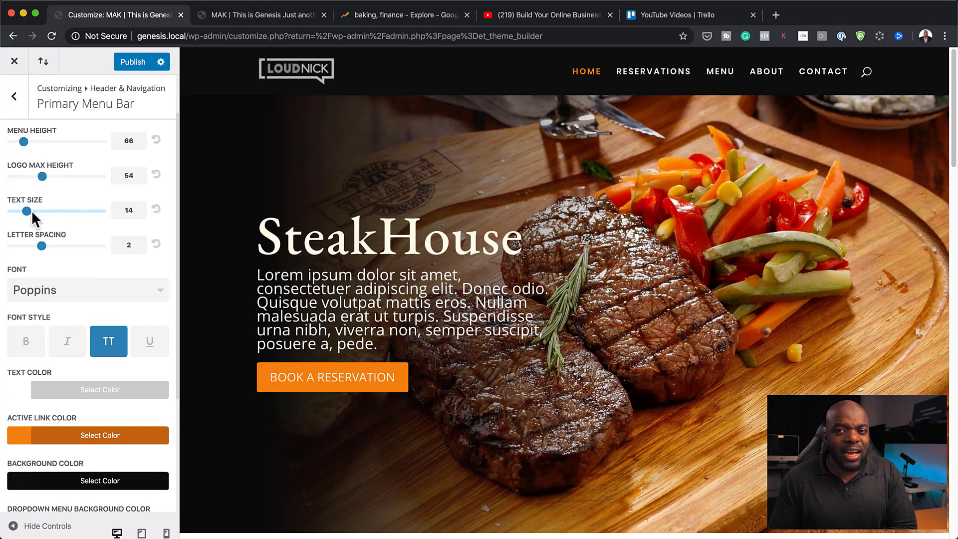
pyautogui.scroll(-5, 599, 331)
pyautogui.scroll(5, 601, 330)
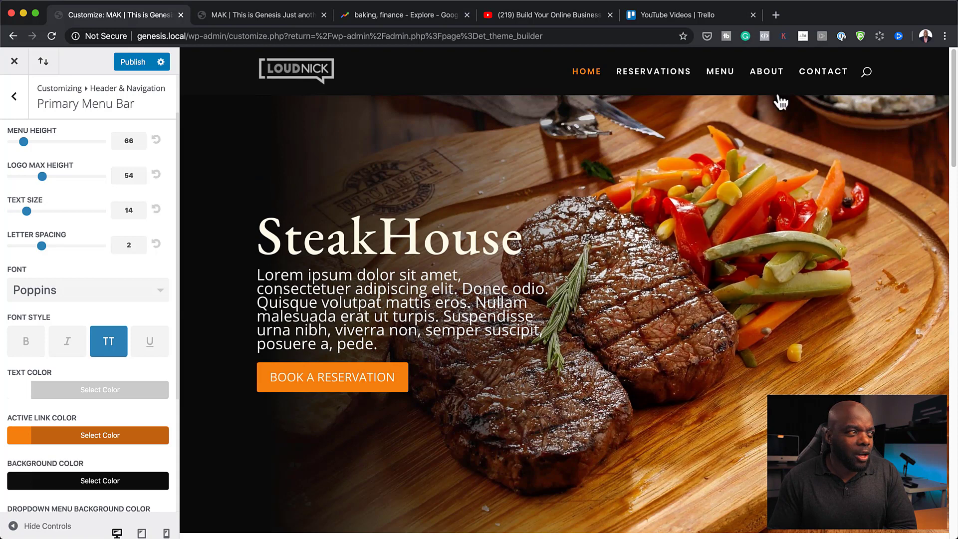
pyautogui.scroll(2, 98, 244)
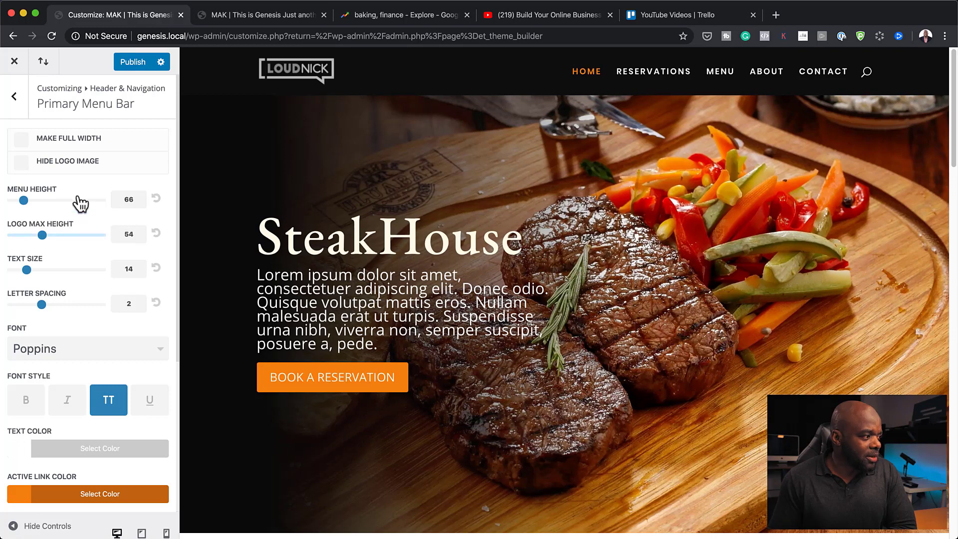
pyautogui.scroll(-5, 94, 363)
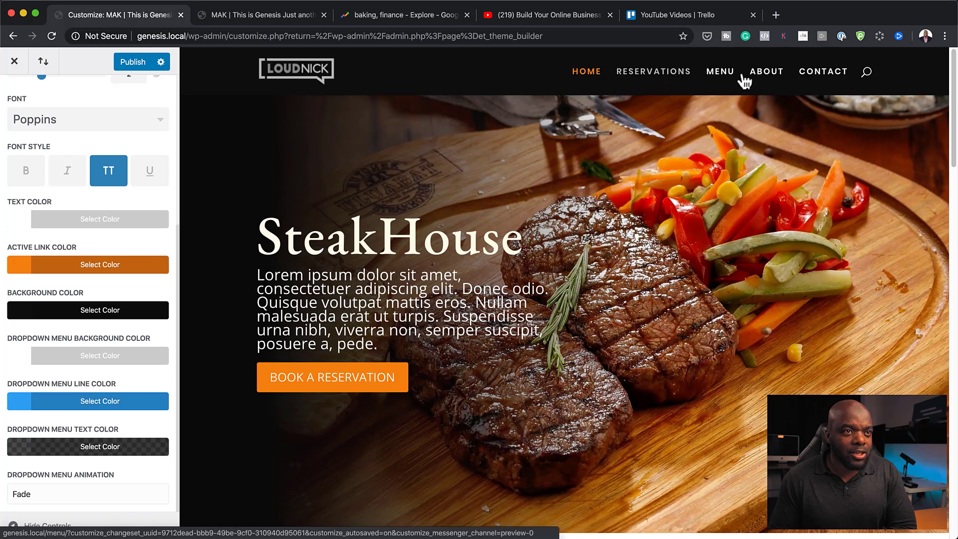
# Set the dropdown menu line colour to orange #e56700, leaving the dropdown animation on Fade.
pyautogui.click(19, 403)
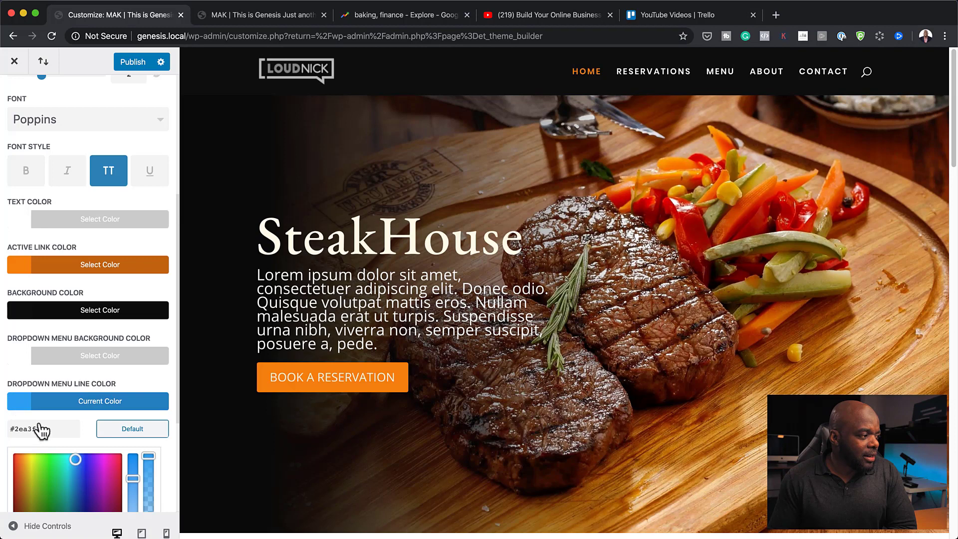
pyautogui.scroll(-3, 43, 434)
pyautogui.click(47, 420)
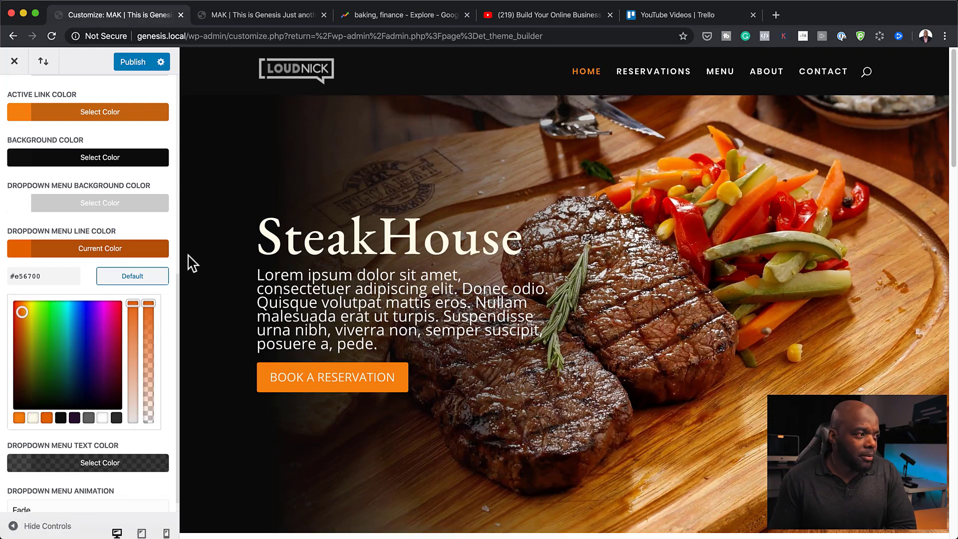
pyautogui.scroll(-1, 128, 316)
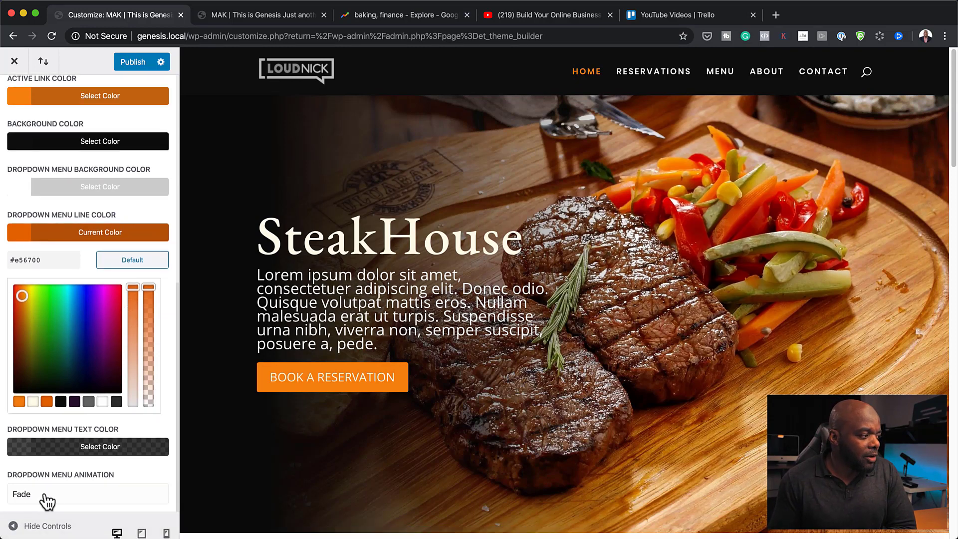
pyautogui.click(77, 496)
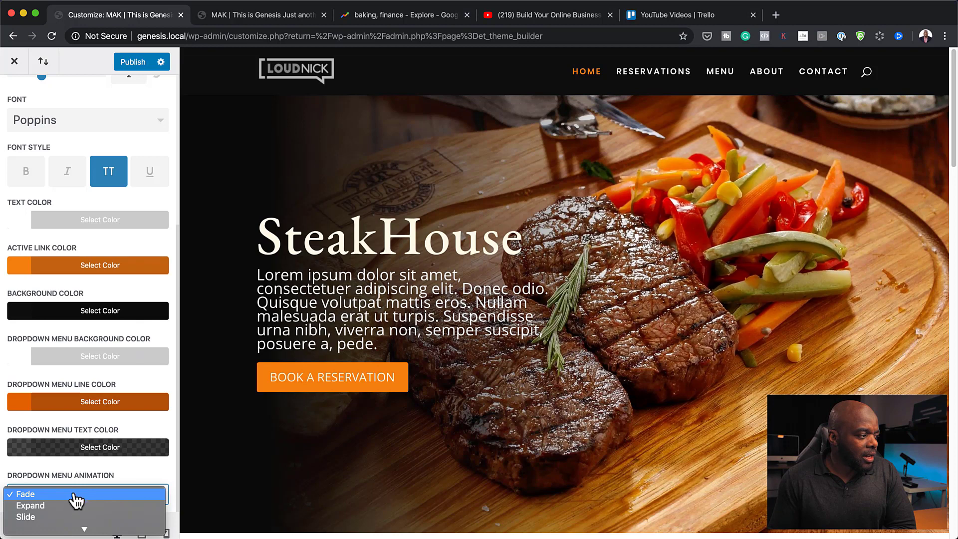
pyautogui.click(167, 480)
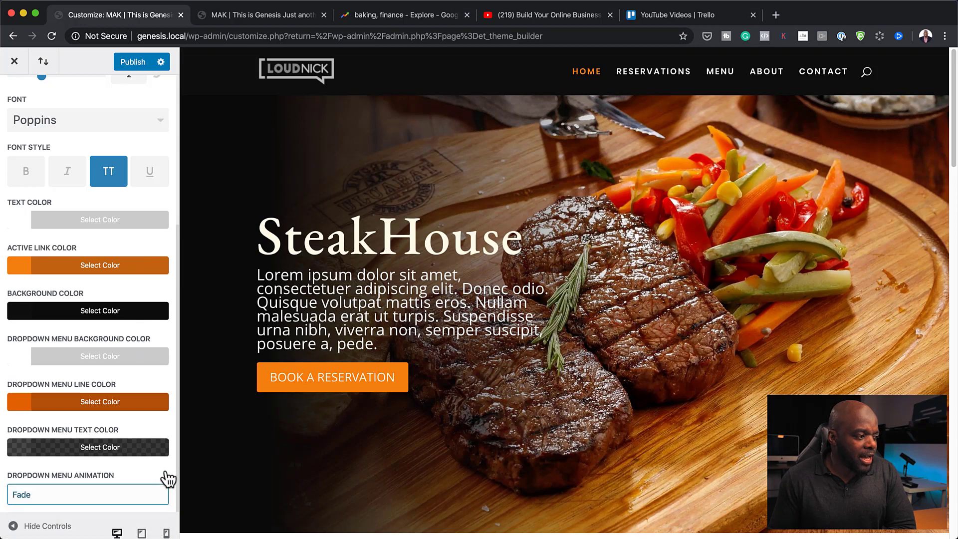
pyautogui.scroll(5, 117, 234)
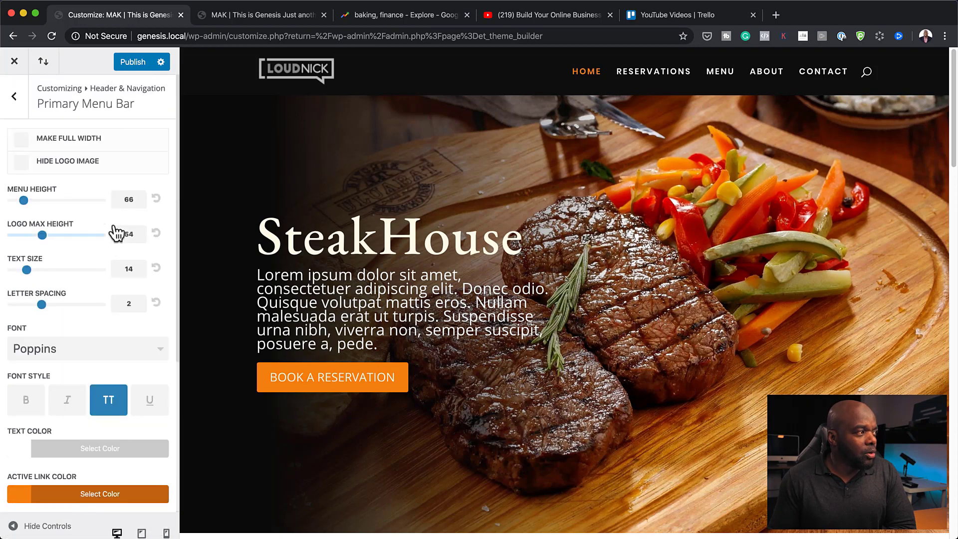
# Return to Header & Navigation, publish the menu changes and close the Customizer.
pyautogui.click(15, 96)
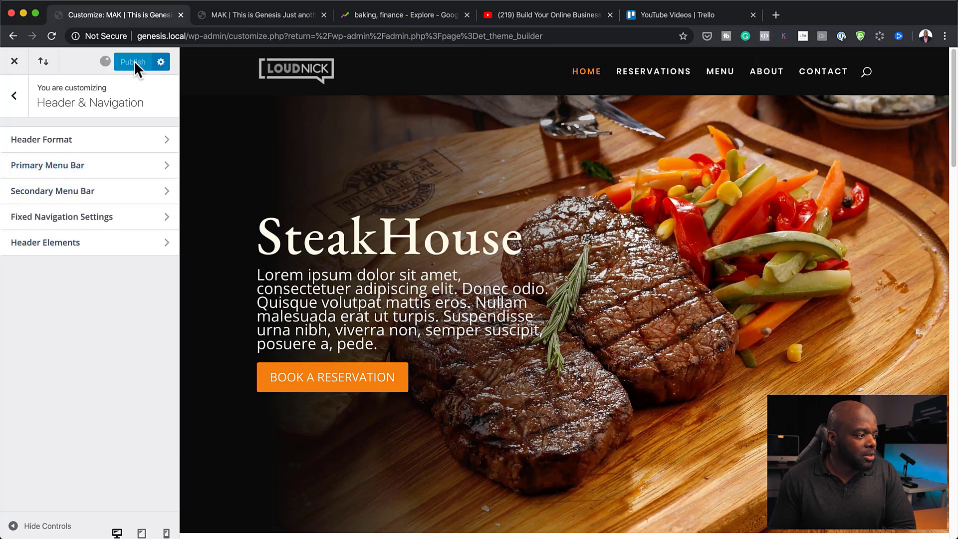
pyautogui.click(14, 62)
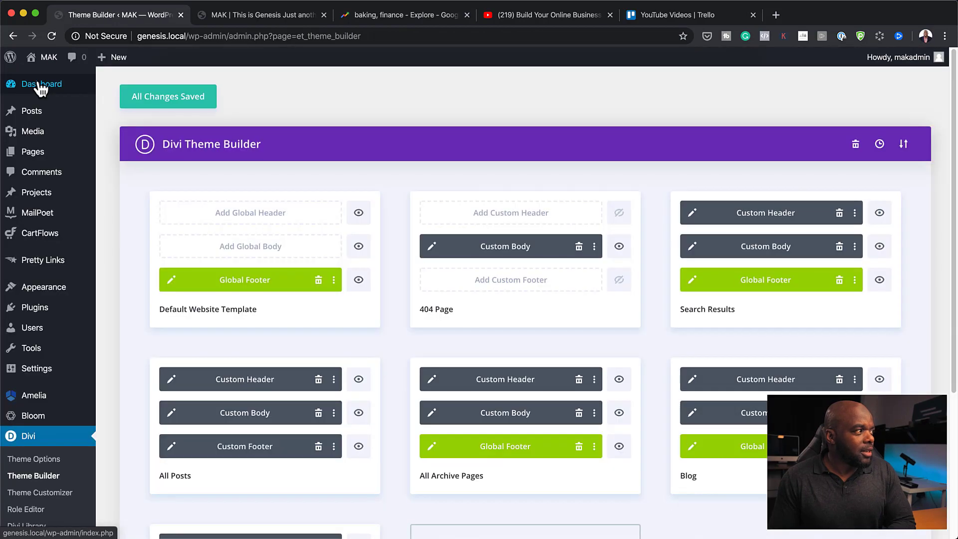
# Reload the live homepage, dismiss the discount popup and scroll down the page.
pyautogui.moveTo(64, 66)
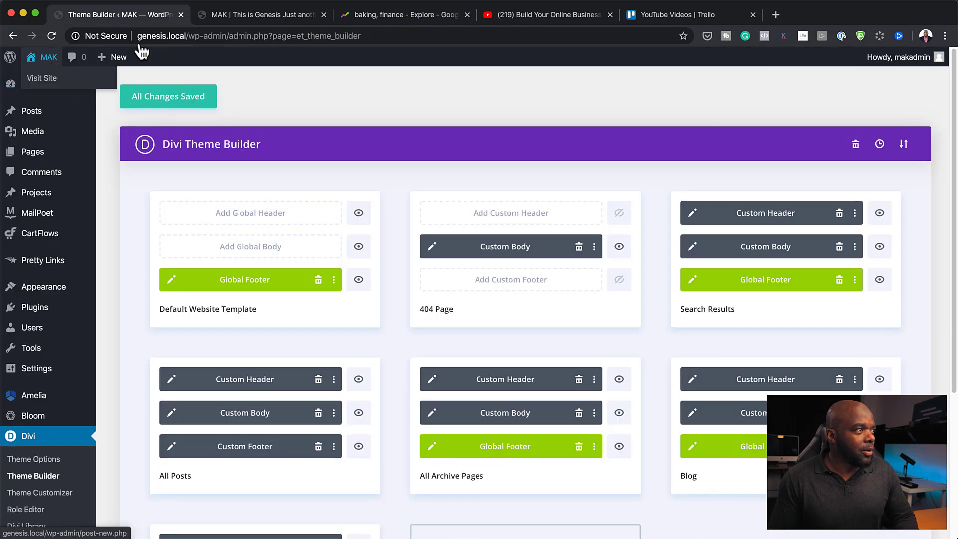
pyautogui.click(281, 20)
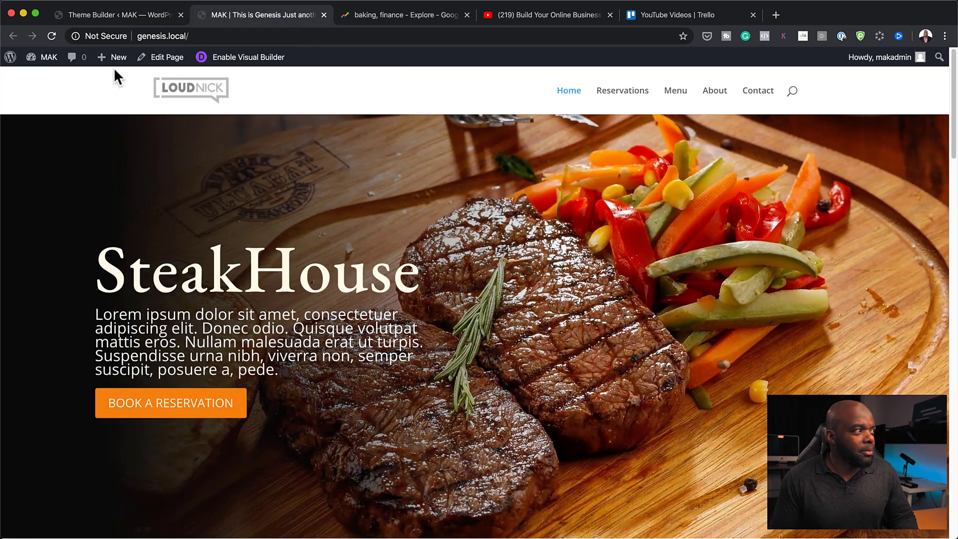
pyautogui.click(52, 35)
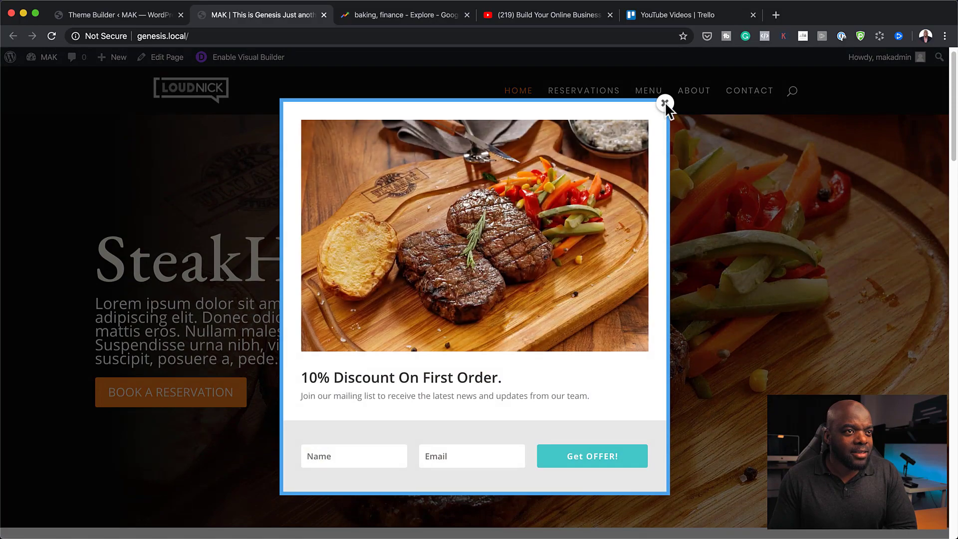
pyautogui.click(665, 102)
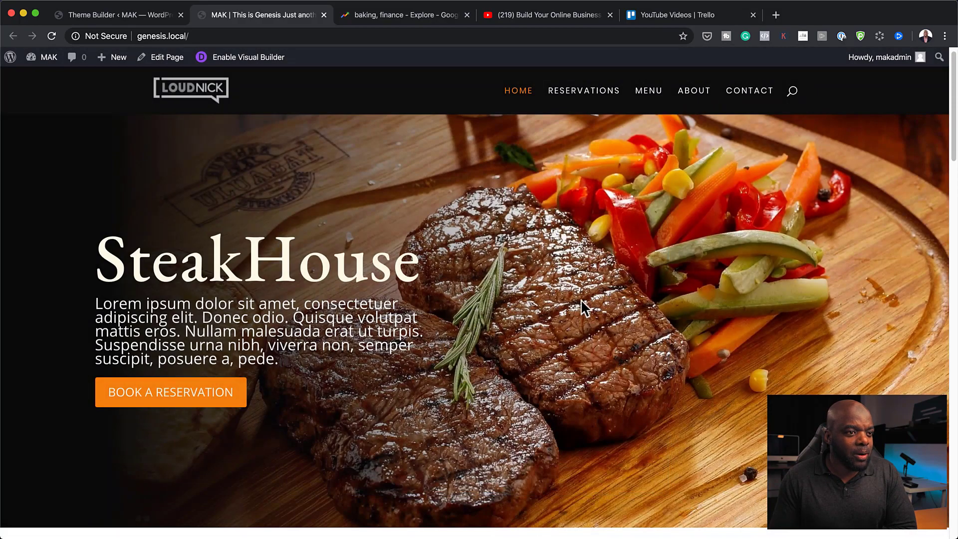
pyautogui.scroll(-5, 630, 333)
pyautogui.scroll(-20, 630, 334)
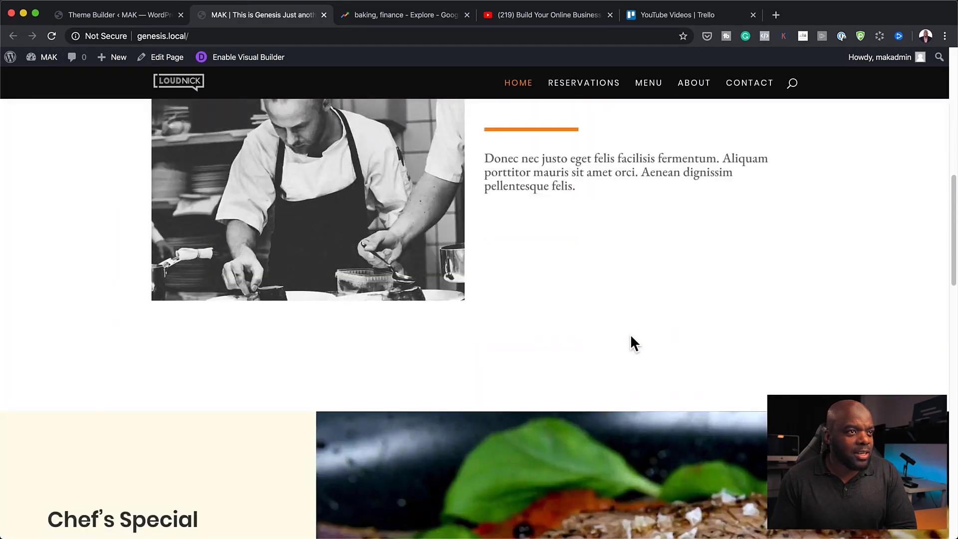
pyautogui.scroll(-9, 630, 337)
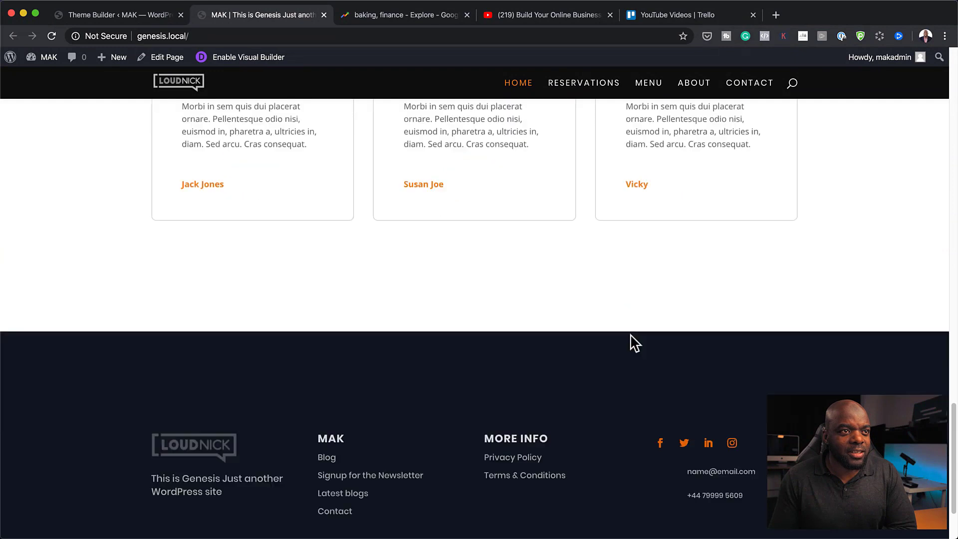
# Open the Reservations page from the menu and scroll through it.
pyautogui.click(594, 90)
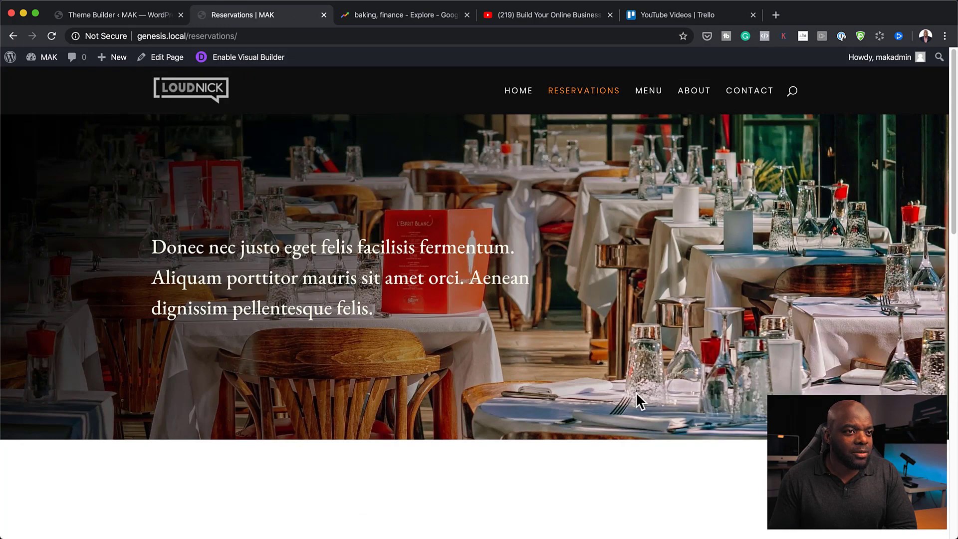
pyautogui.scroll(-15, 637, 395)
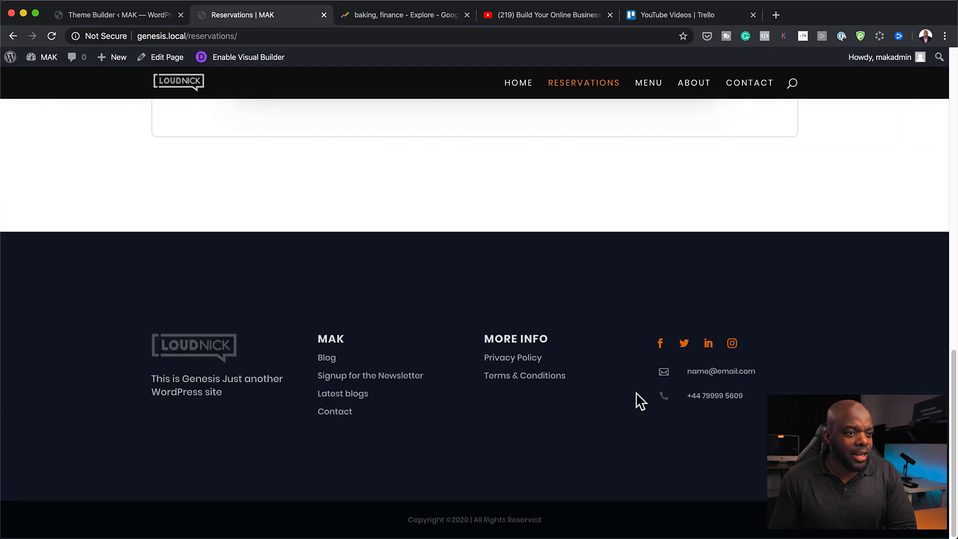
pyautogui.scroll(15, 637, 395)
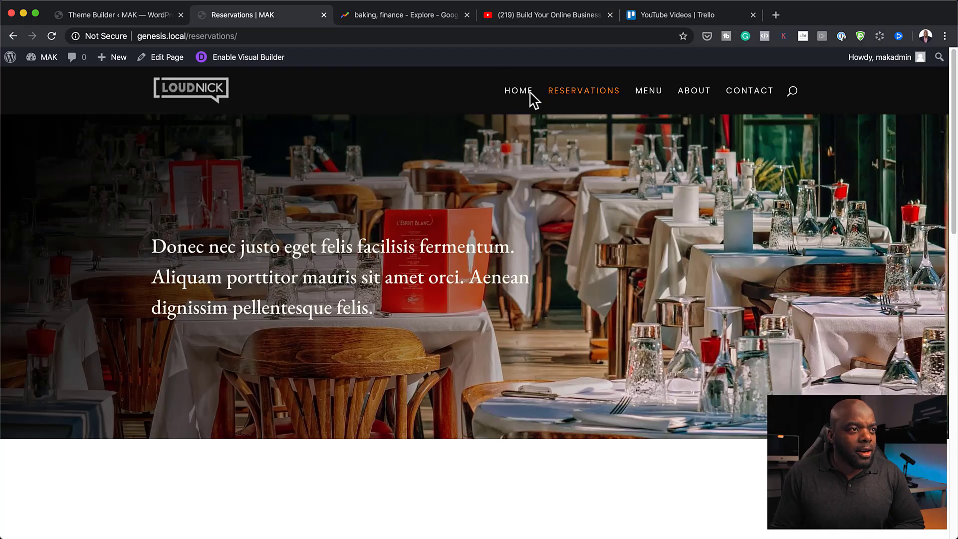
# Go back to the homepage via HOME, dismiss the discount popup and scroll back up.
pyautogui.click(531, 98)
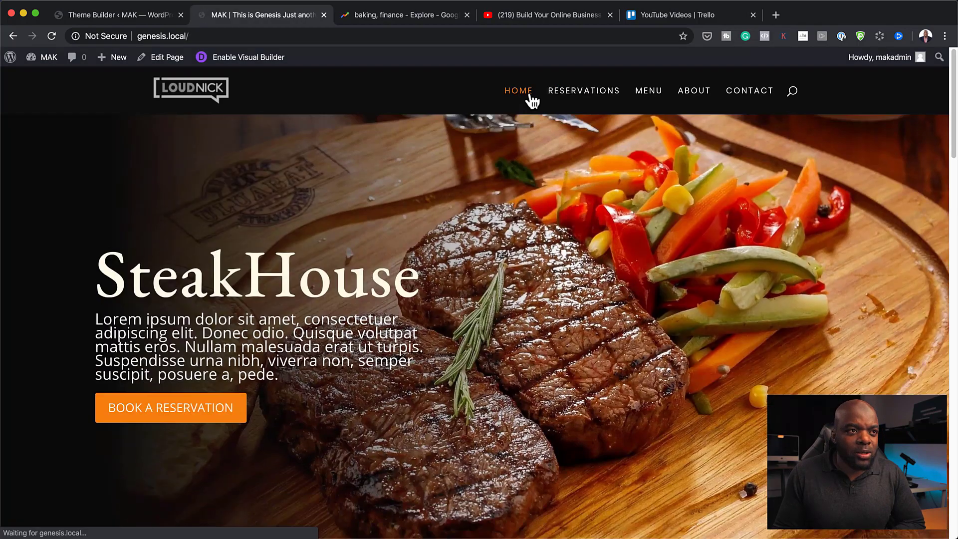
pyautogui.scroll(-6, 639, 196)
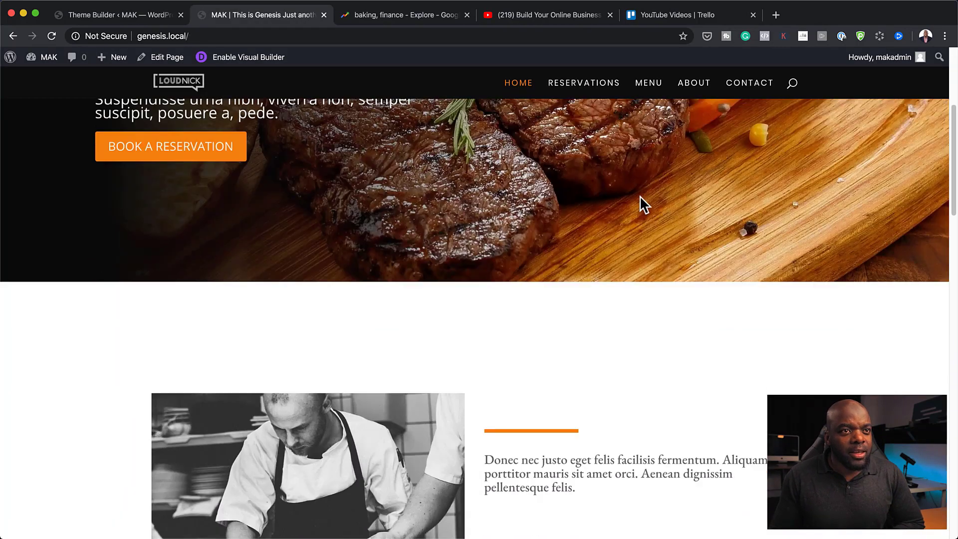
pyautogui.scroll(-3, 640, 195)
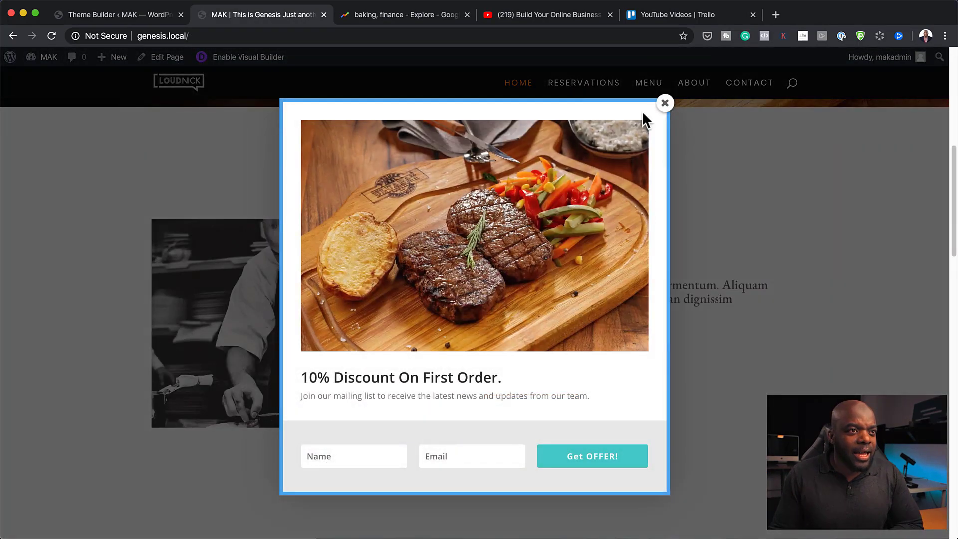
pyautogui.click(665, 103)
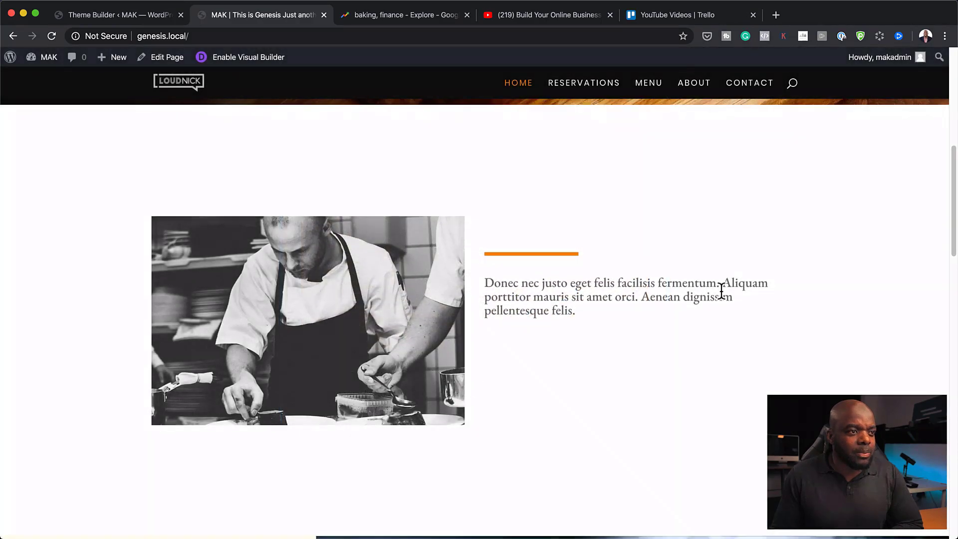
pyautogui.scroll(-15, 724, 293)
pyautogui.scroll(20, 721, 289)
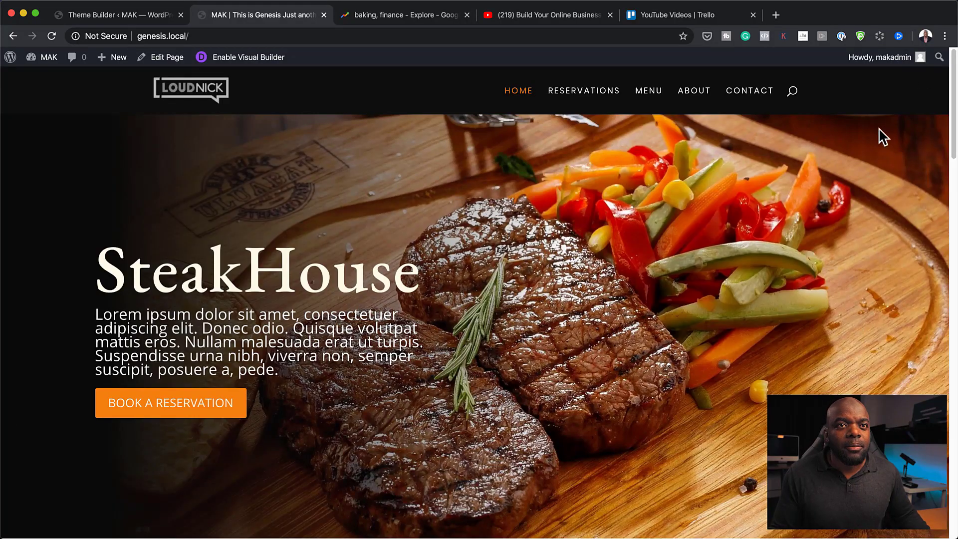
# Narrow the browser to a window beside Local so the site shows its mobile layout.
pyautogui.moveTo(956, 1); pyautogui.dragTo(270, 10)
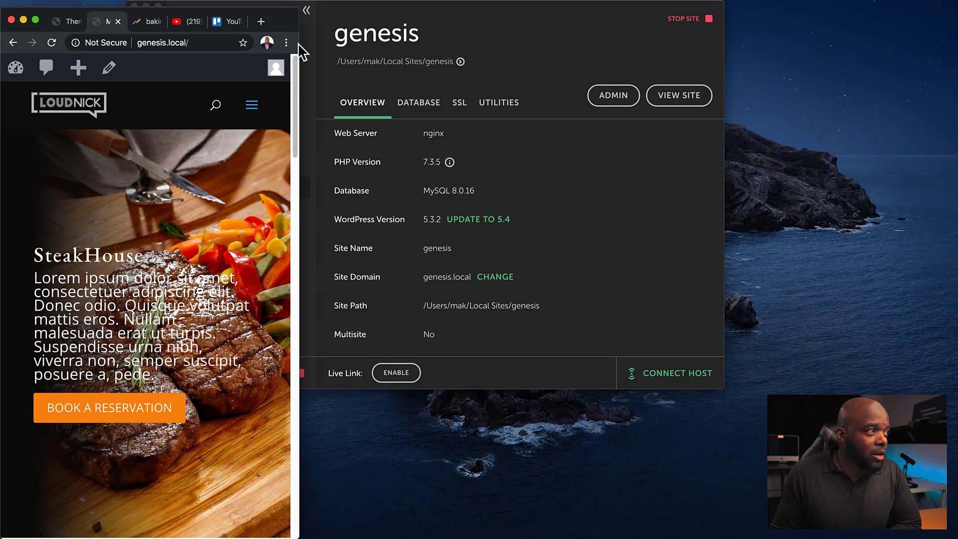
# Stretch the browser back to full screen width, restoring the desktop menu bar.
pyautogui.moveTo(299, 10); pyautogui.dragTo(756, 5)
pyautogui.moveTo(854, 5); pyautogui.dragTo(954, 4)
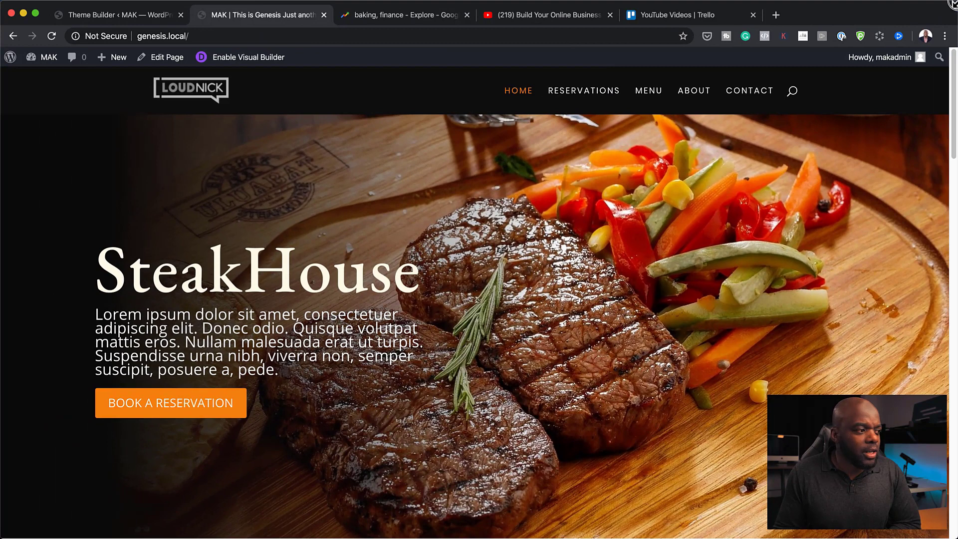